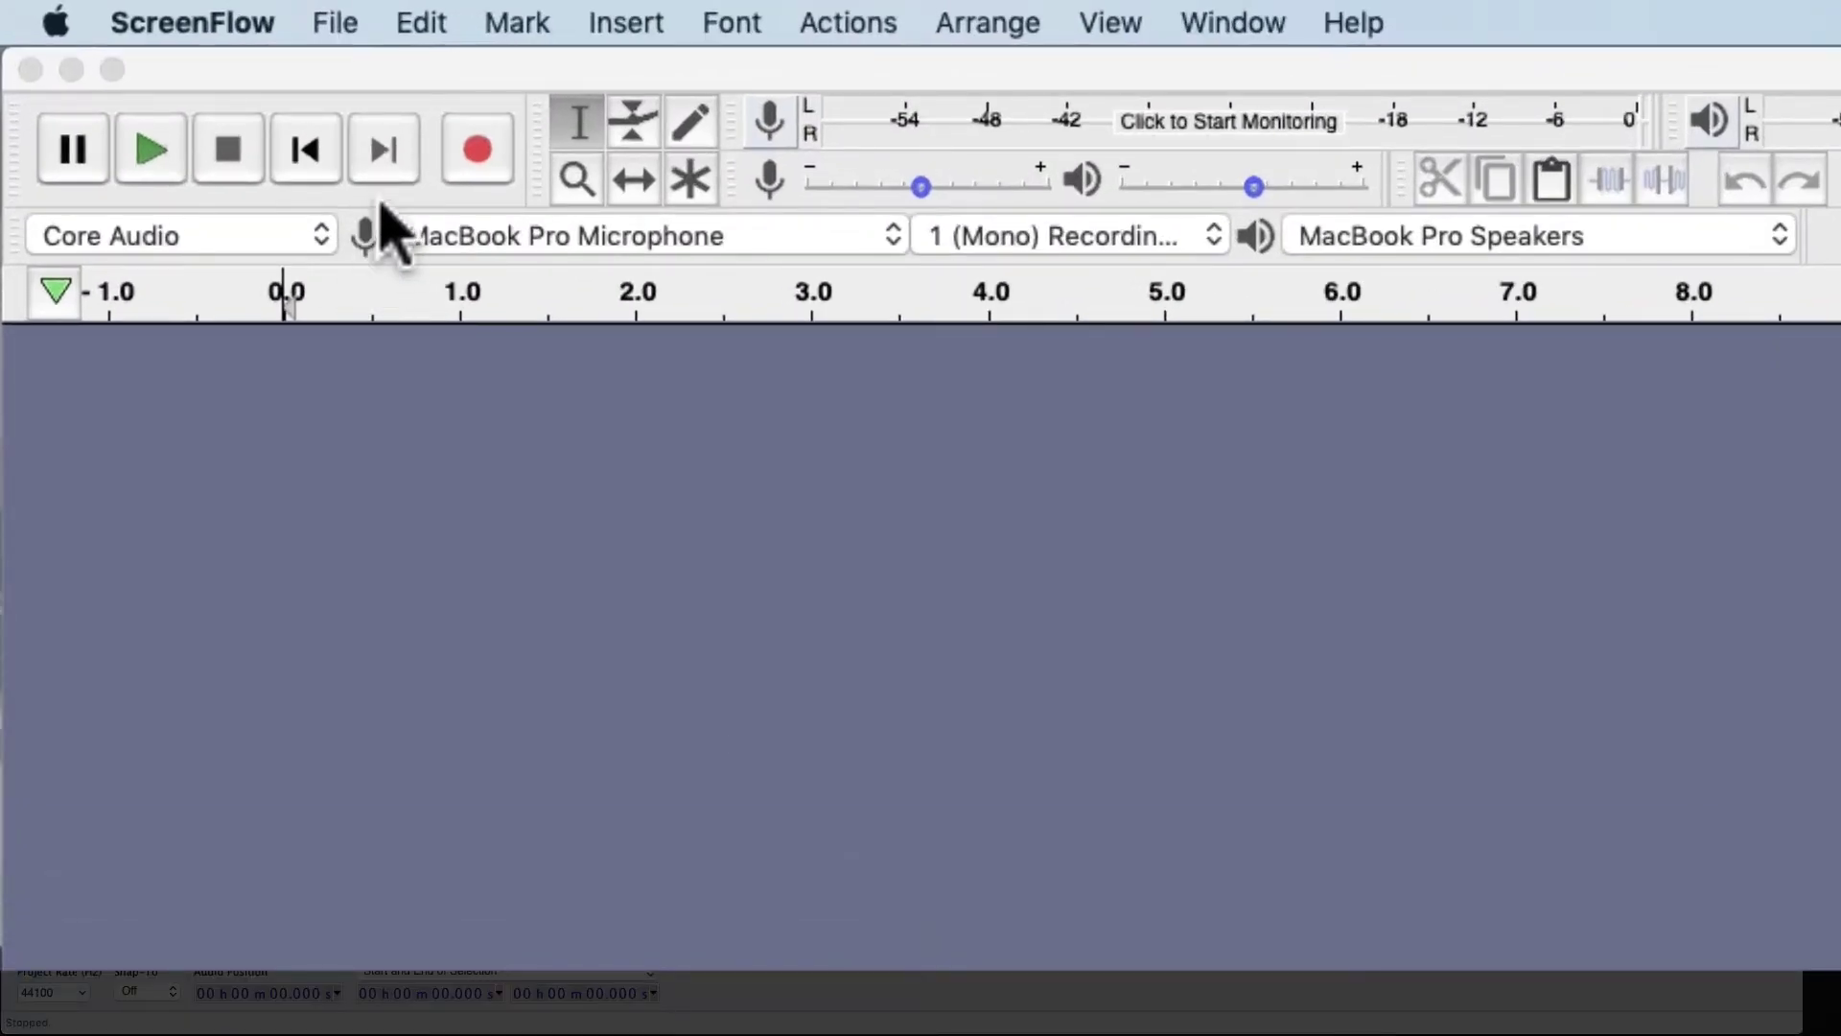
Check which recording devices are available, keeping MacBook Pro Microphone selected.
left_click(630, 245)
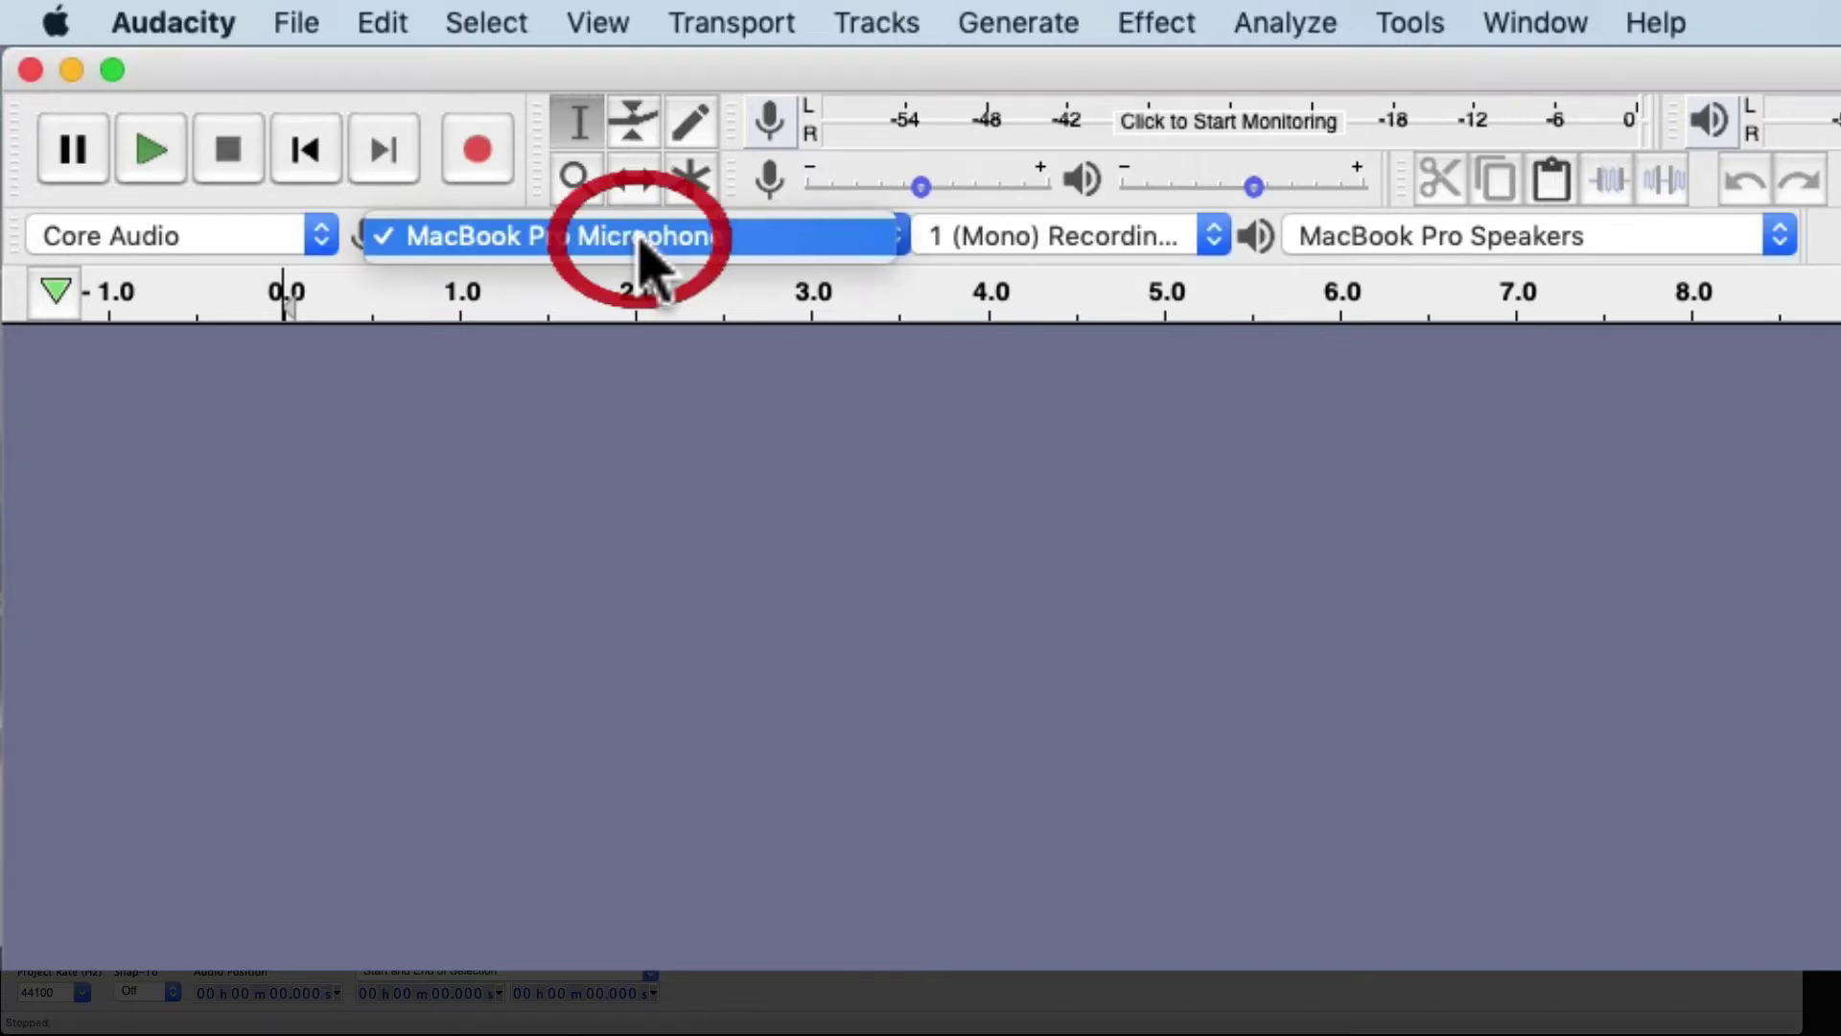
left_click(630, 239)
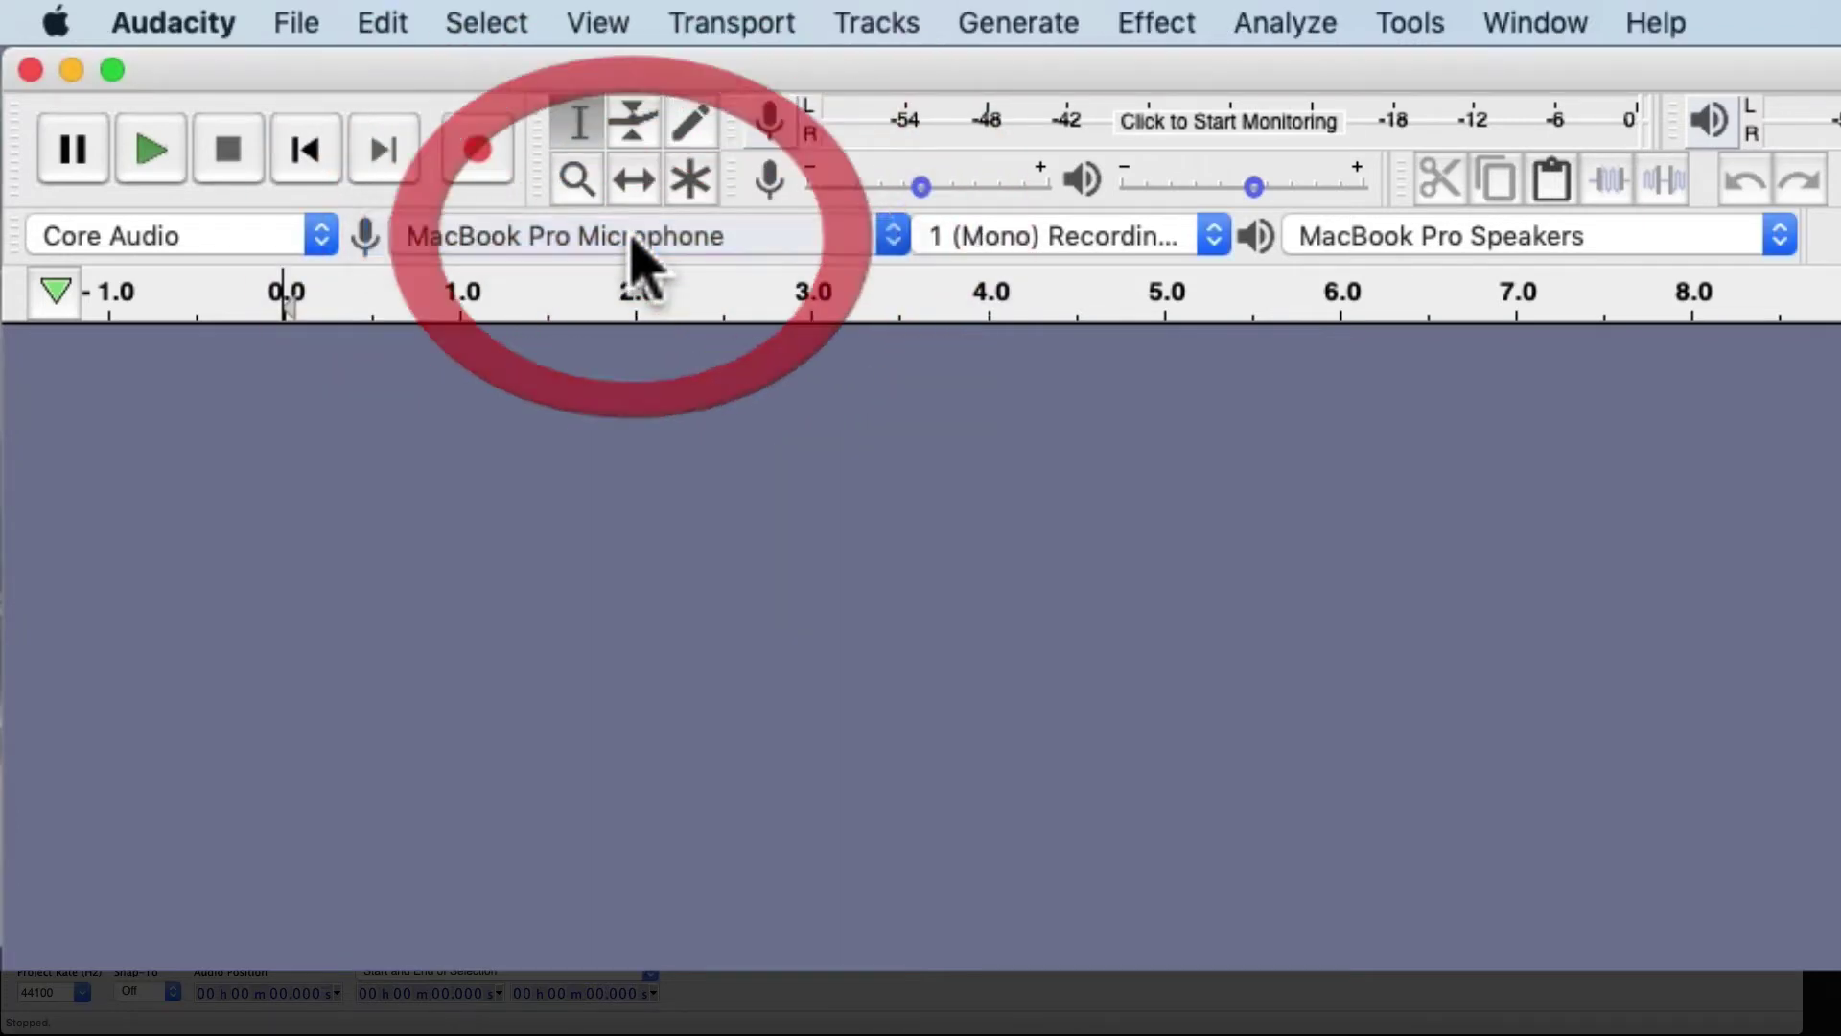
left_click(739, 244)
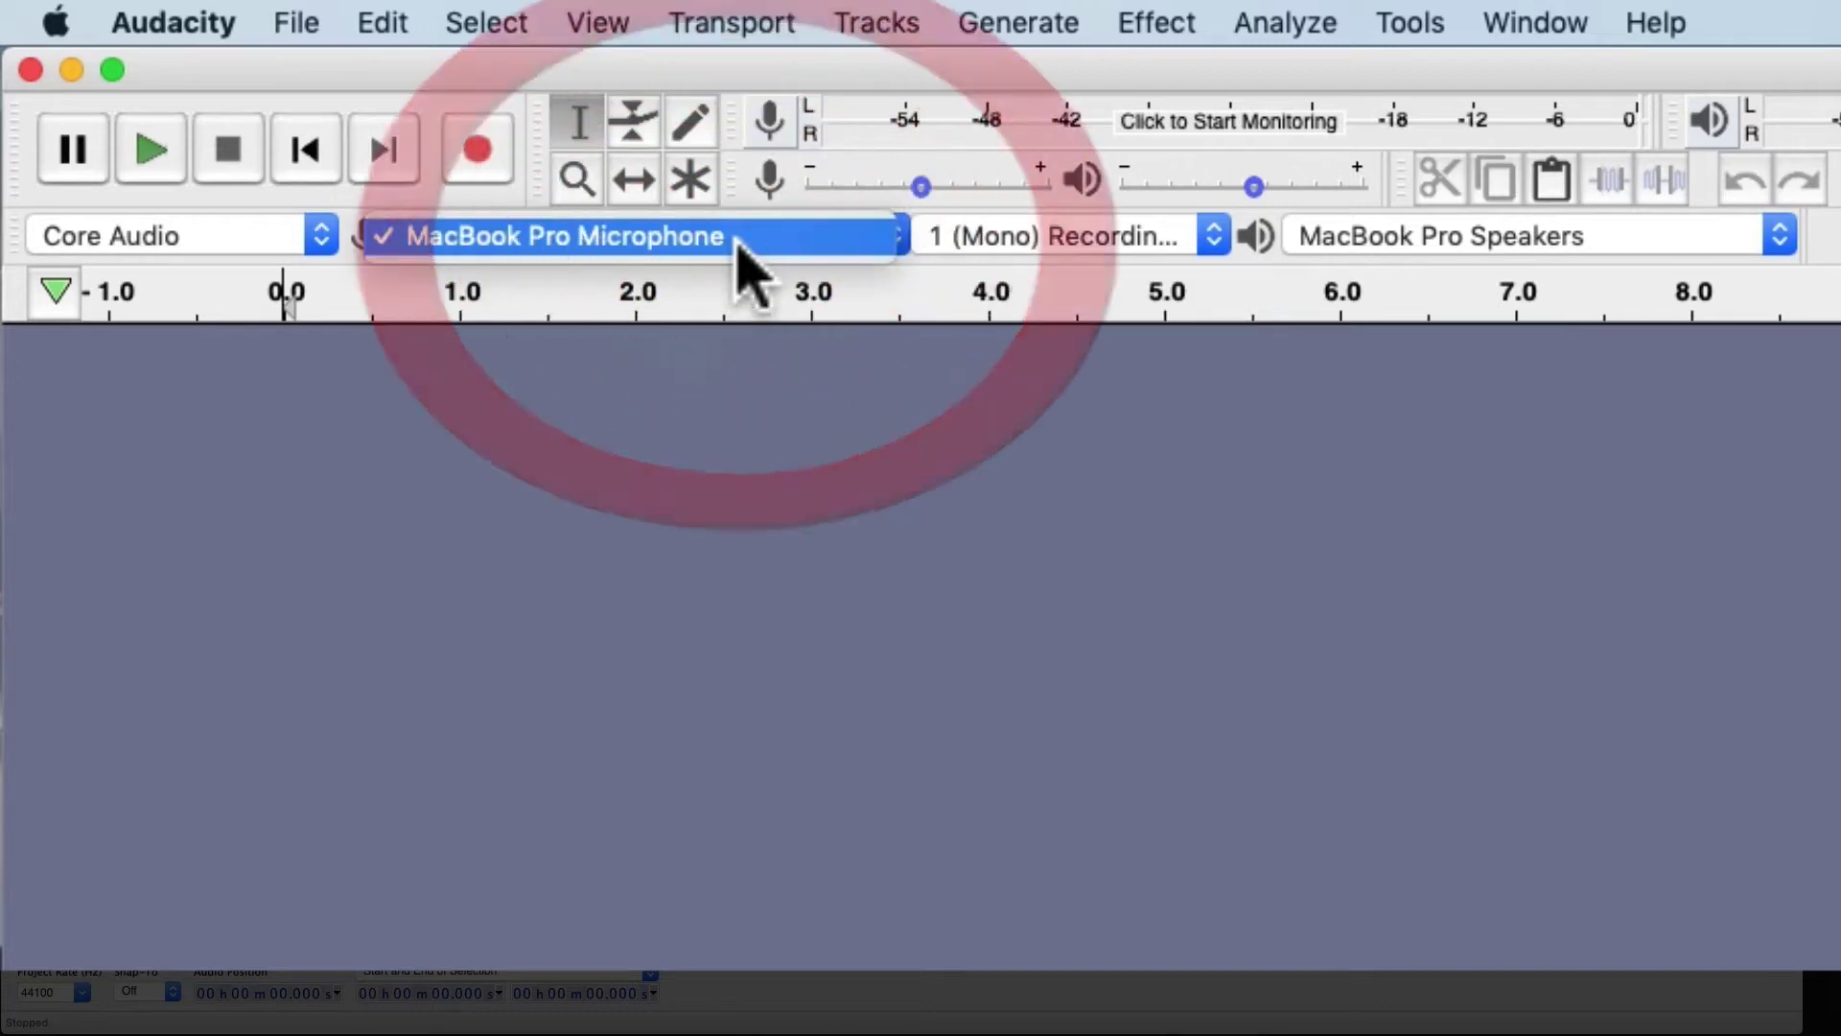
left_click(740, 244)
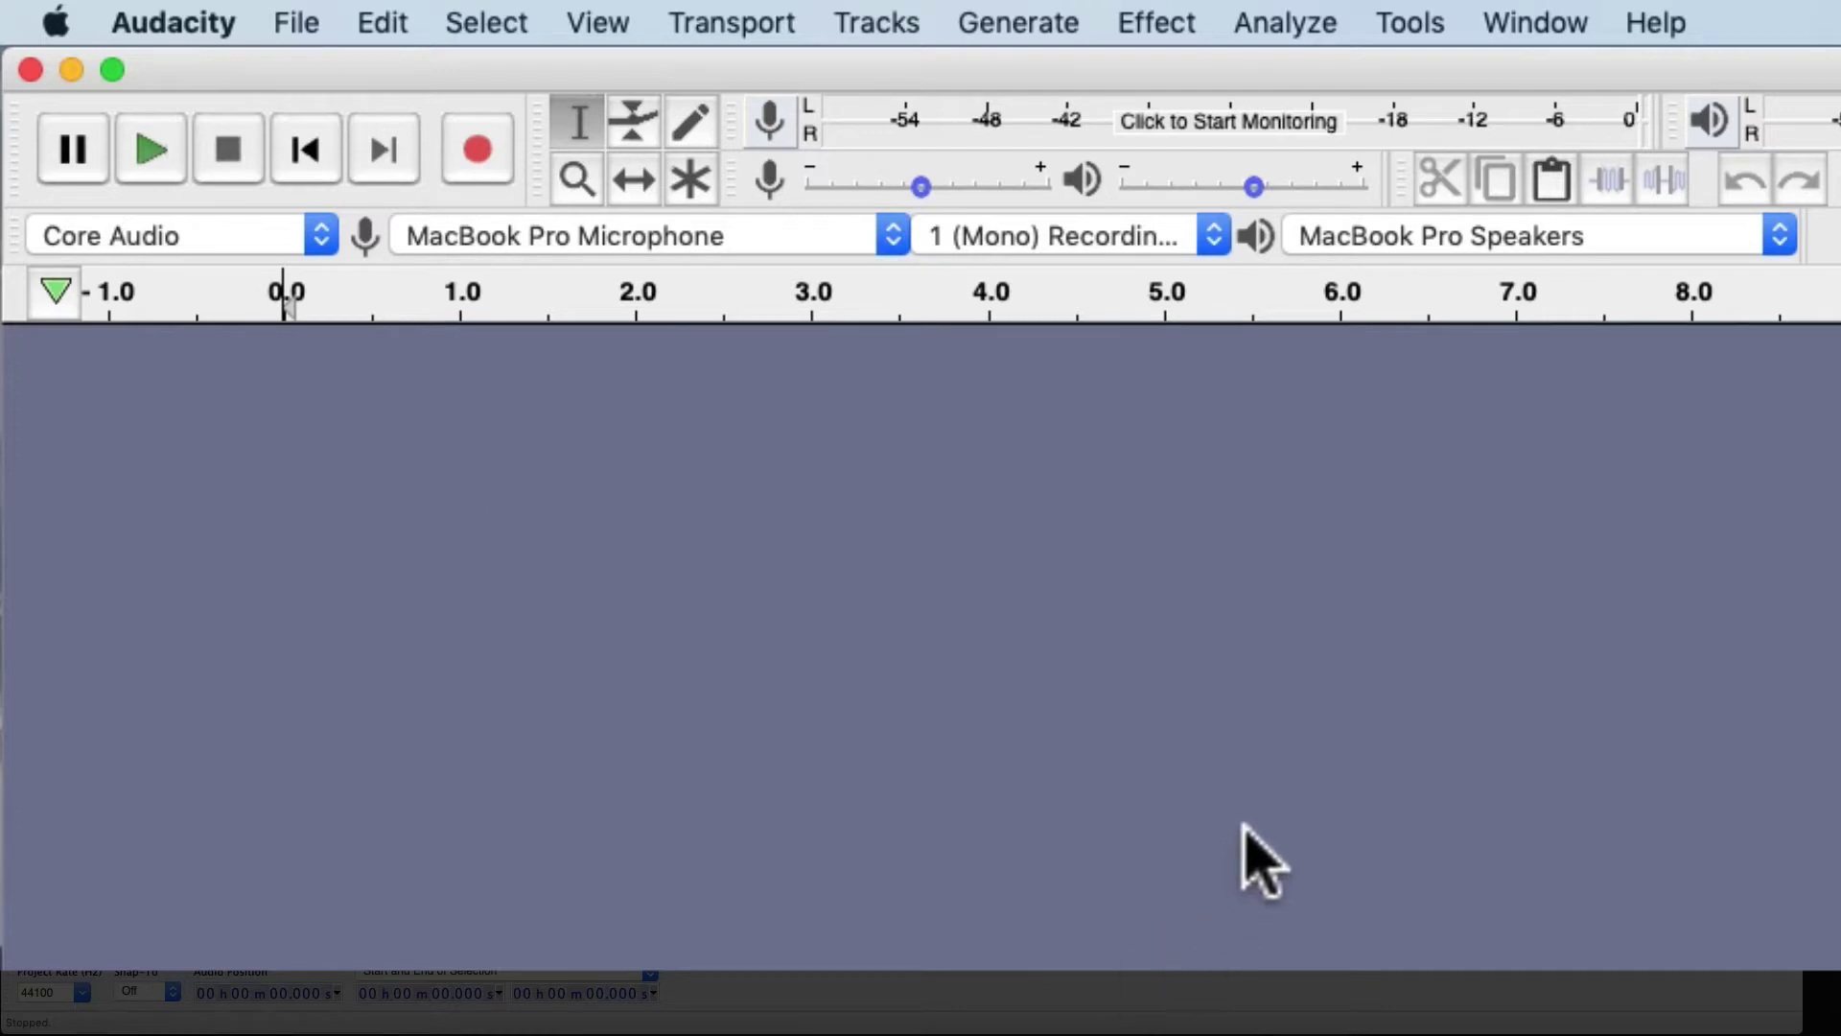
Quit and relaunch Audacity to refresh its list of connected audio devices.
left_click(216, 21)
left_click(261, 408)
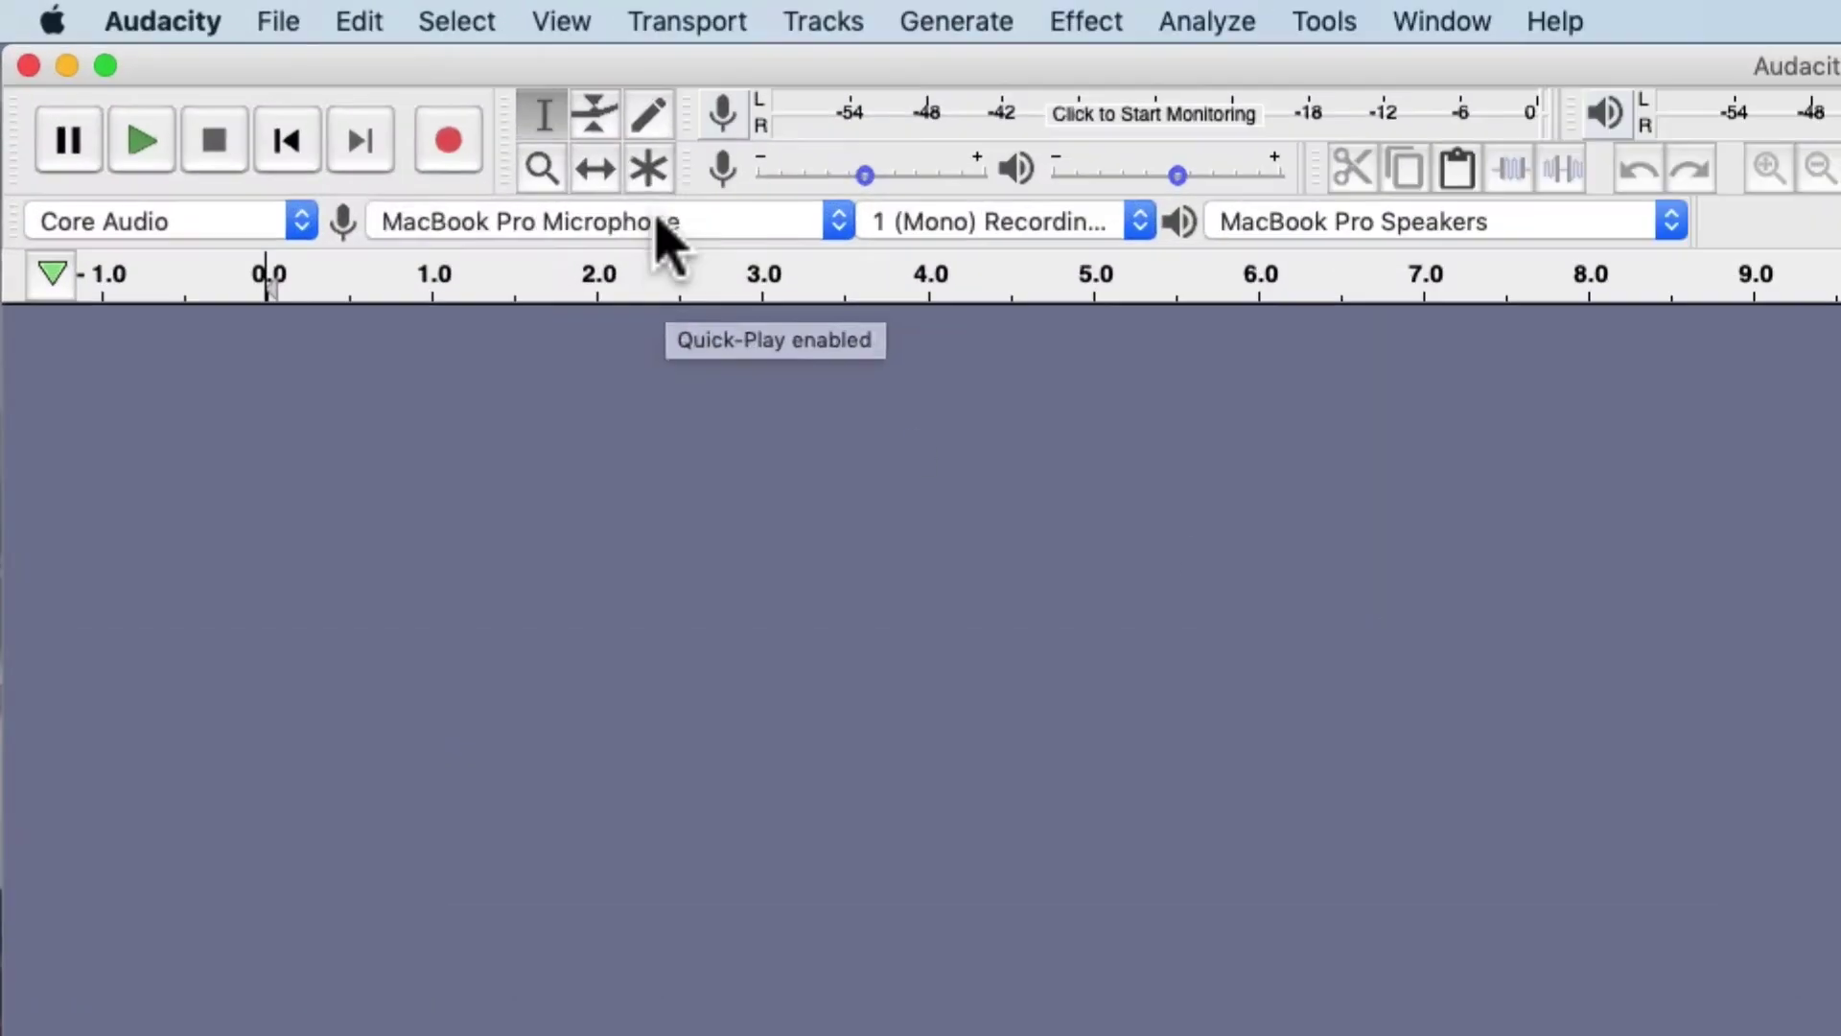
Set the recording device to Yeti Stereo Microphone.
left_click(658, 221)
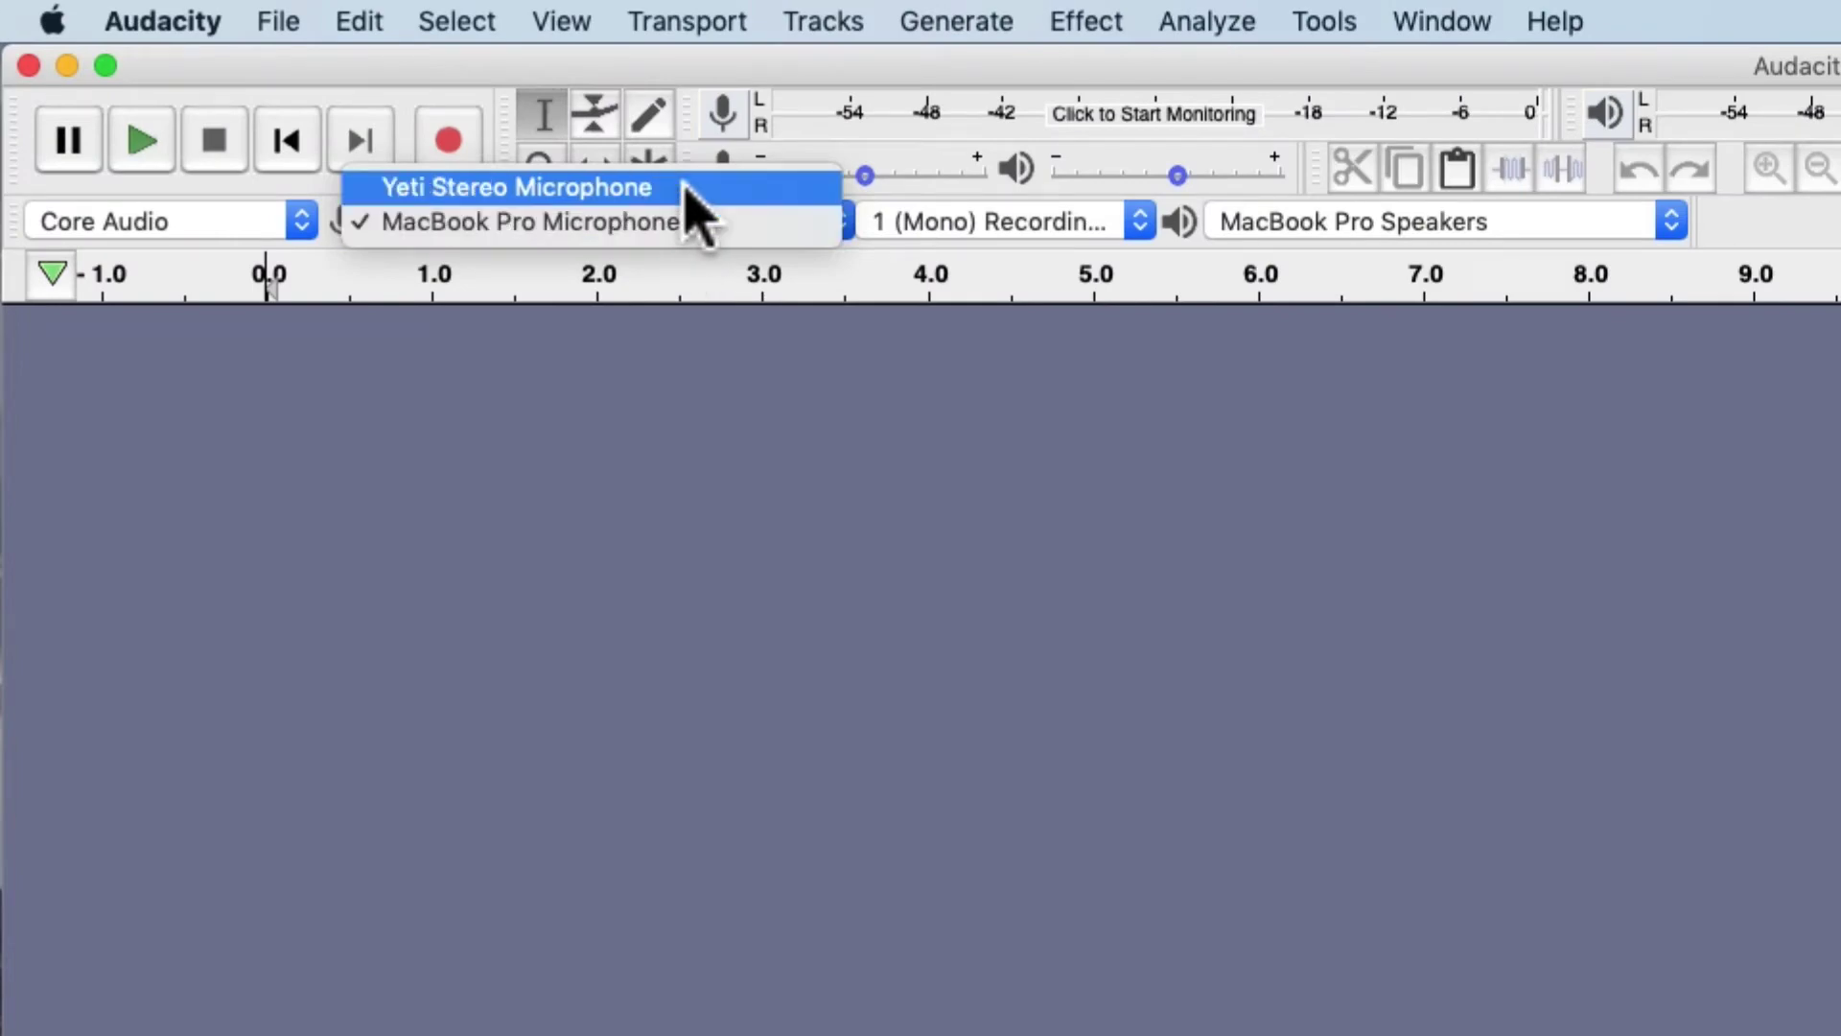
left_click(699, 403)
left_click(573, 223)
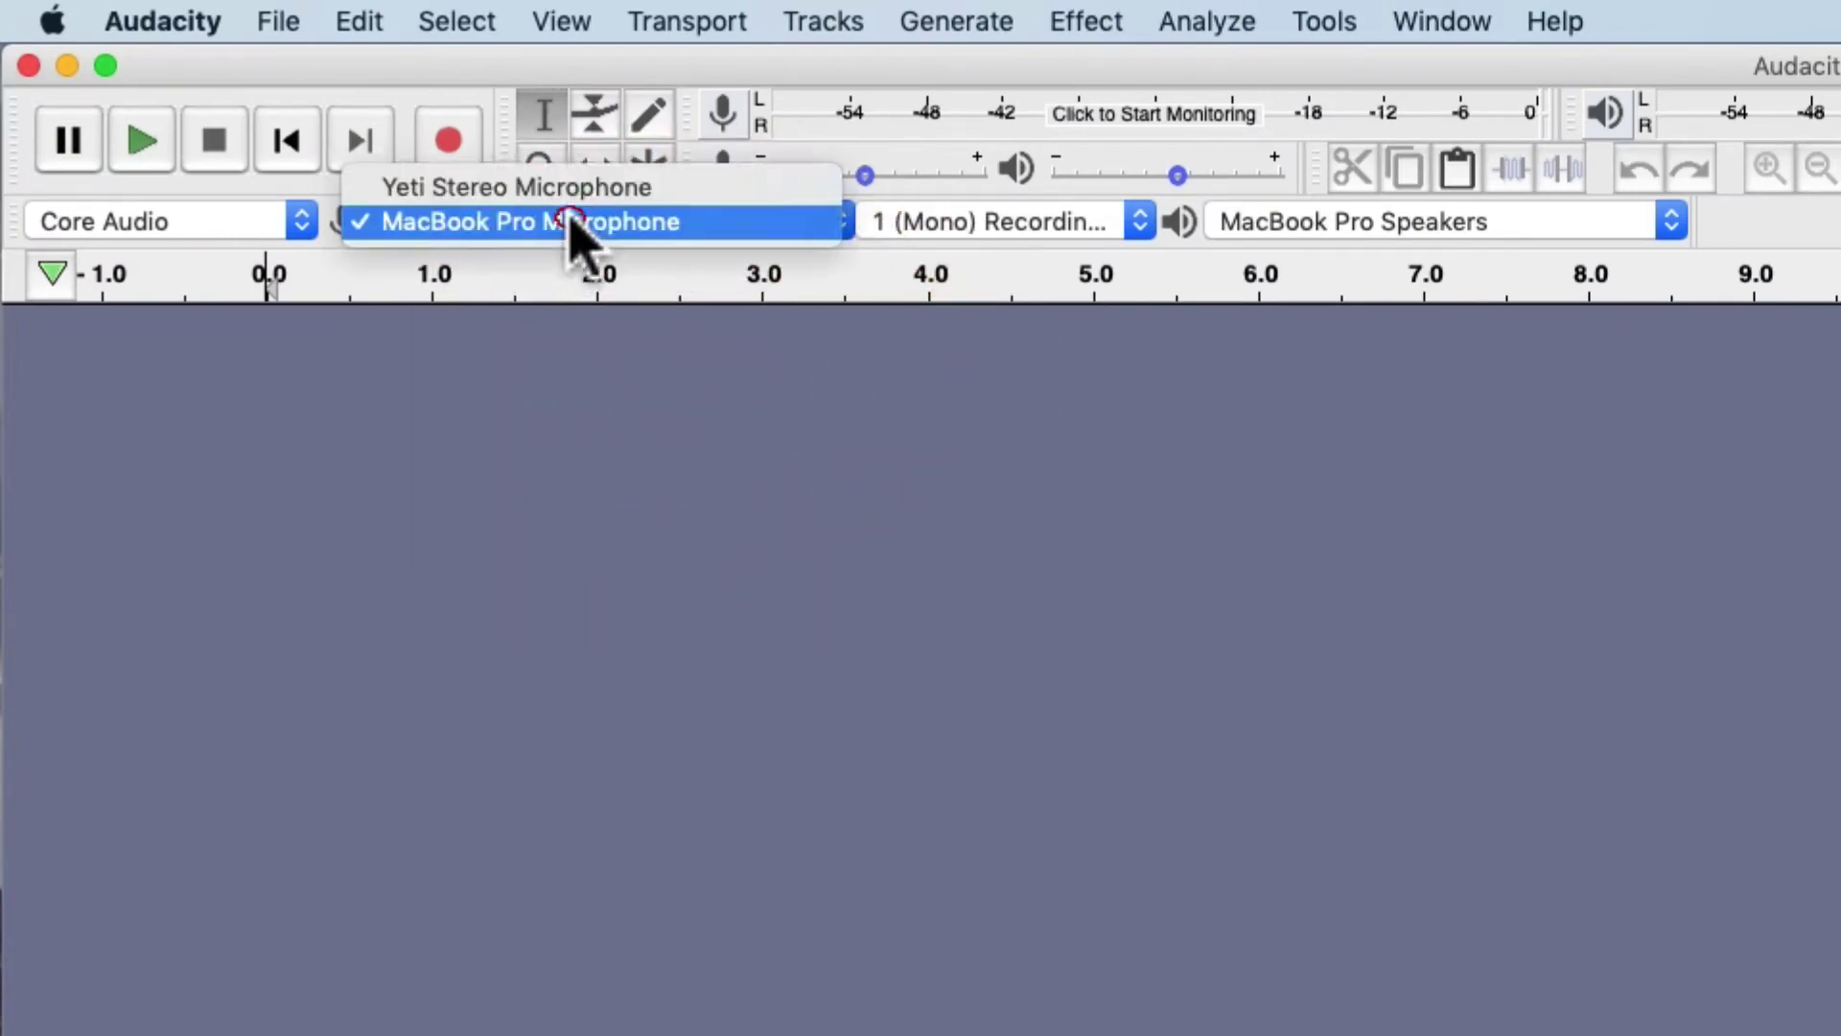
left_click(587, 217)
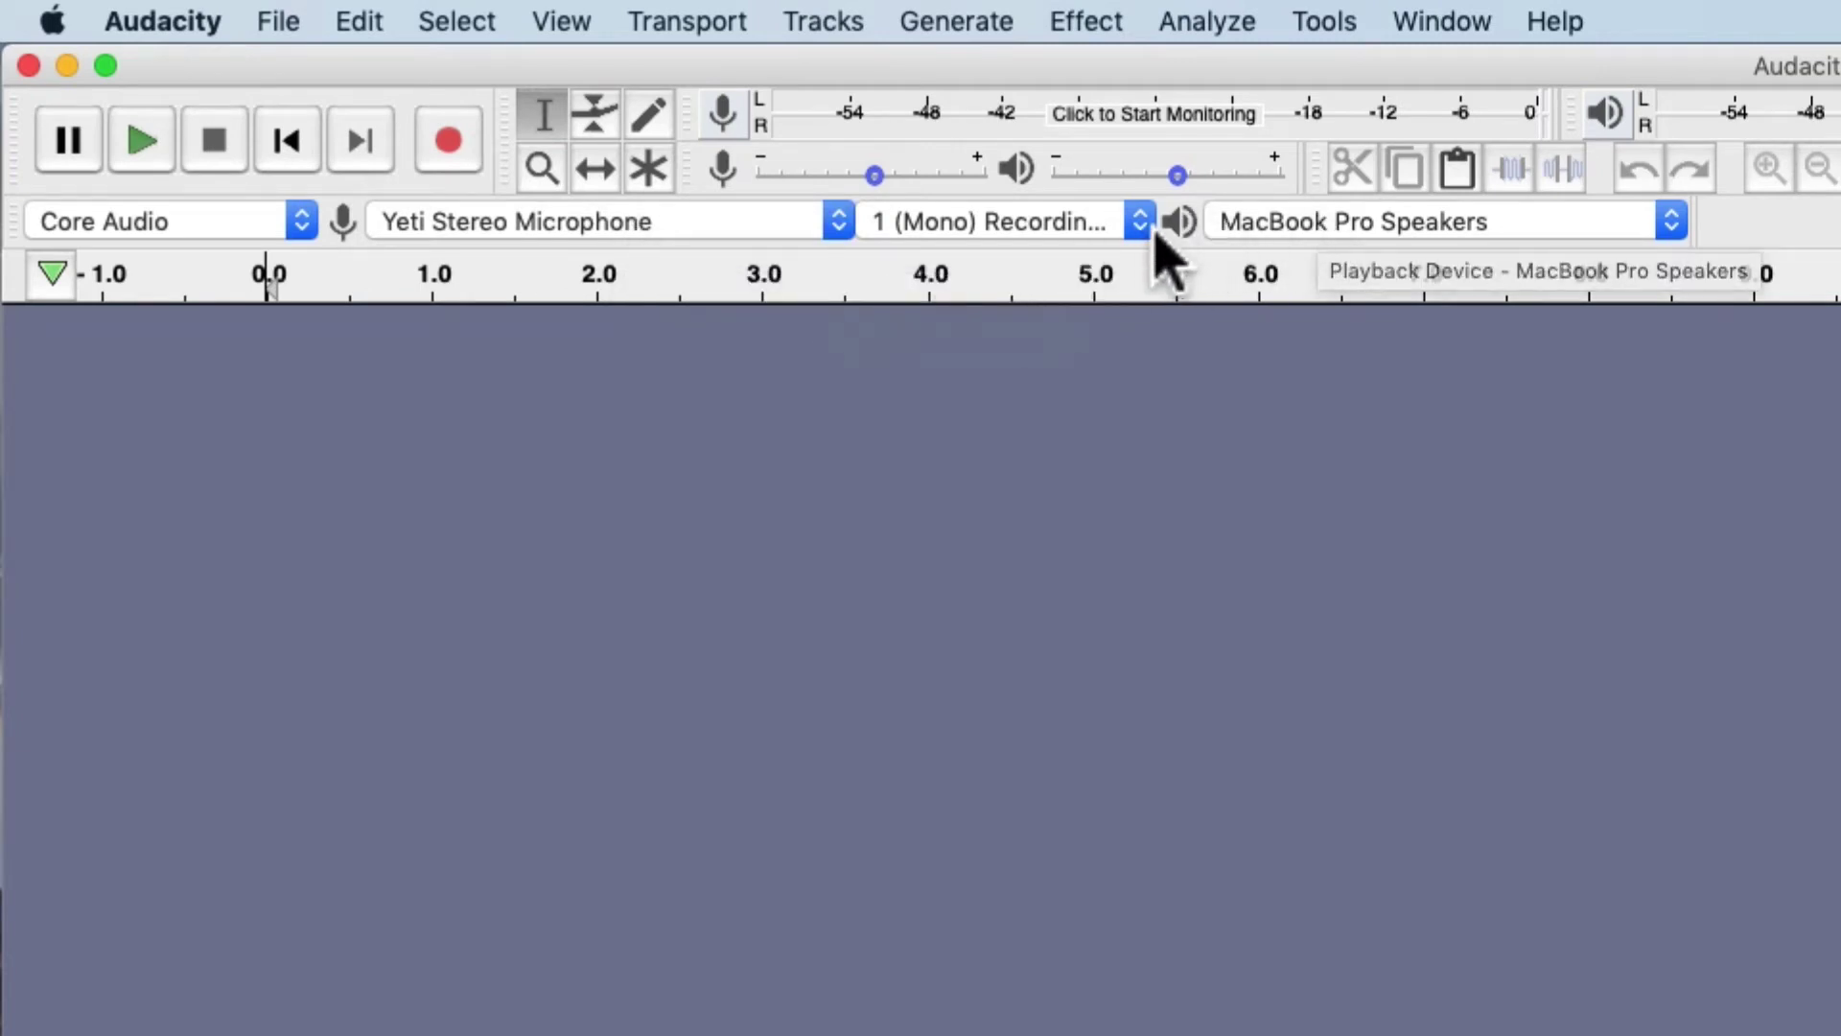
Try External Headphones as the playback device, and finally set it to Telestream Audio Capture.
left_click(1252, 228)
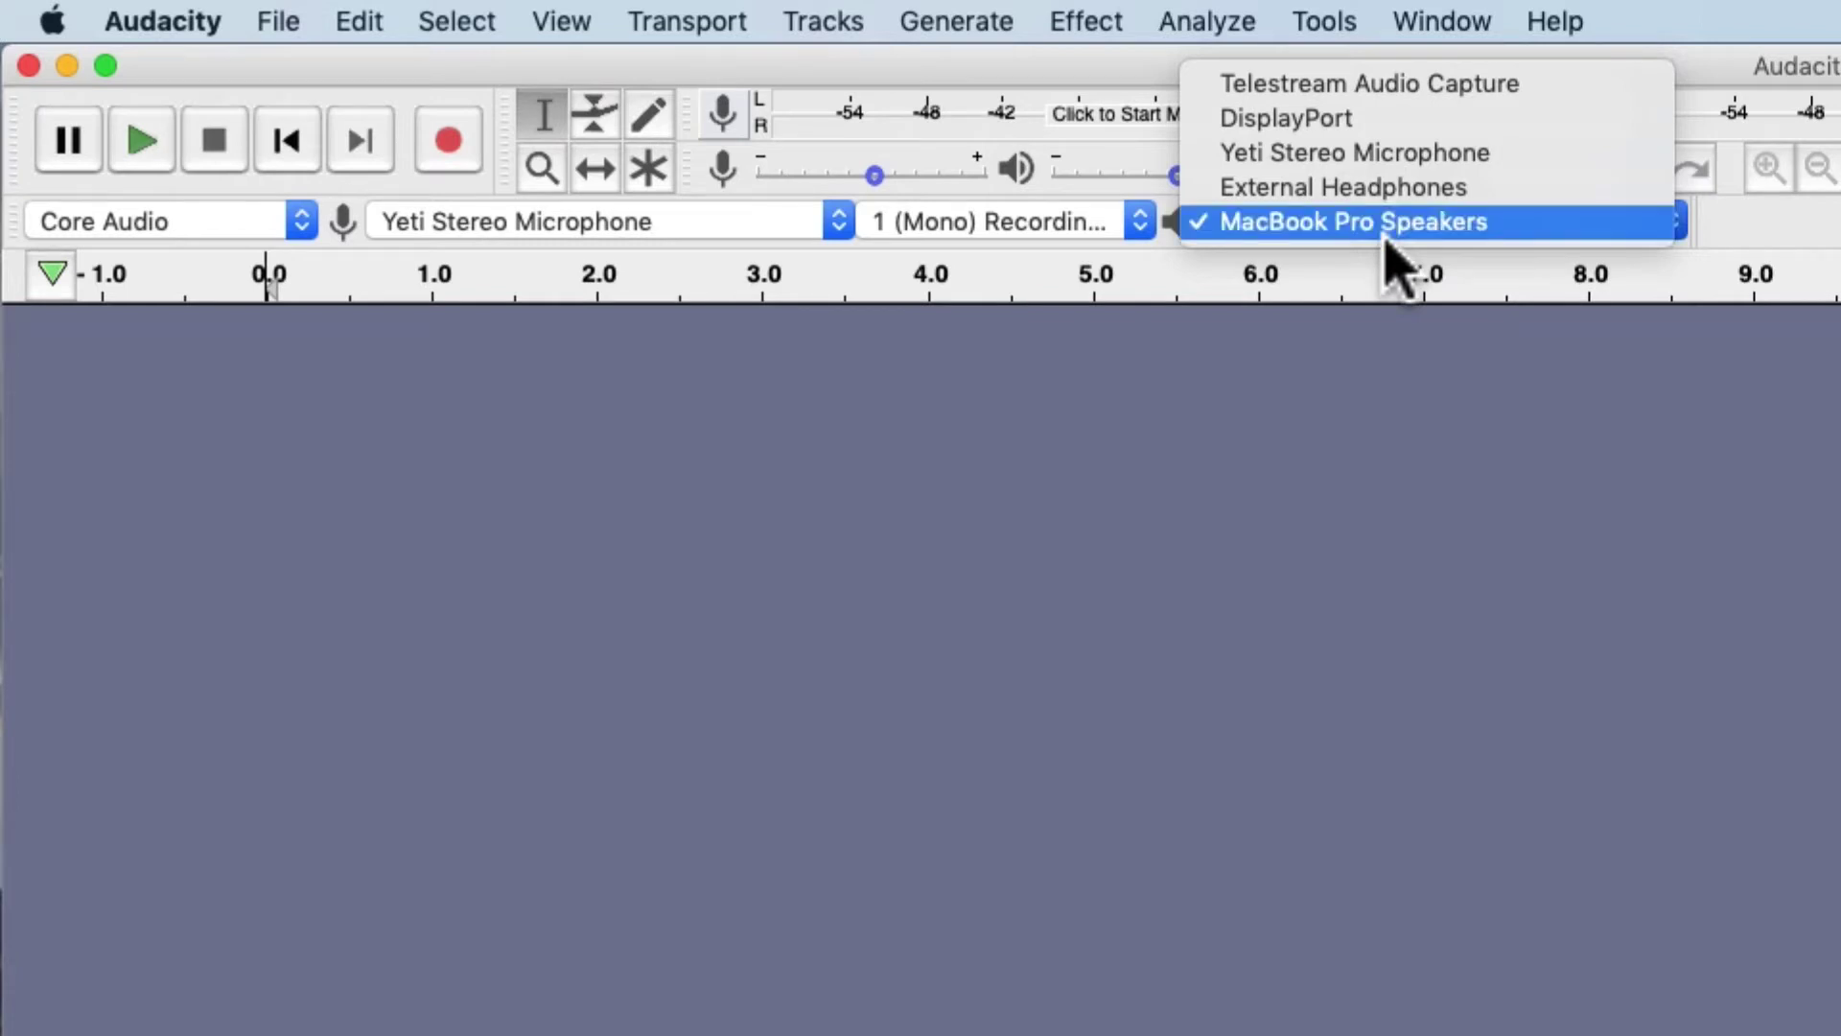
left_click(1392, 187)
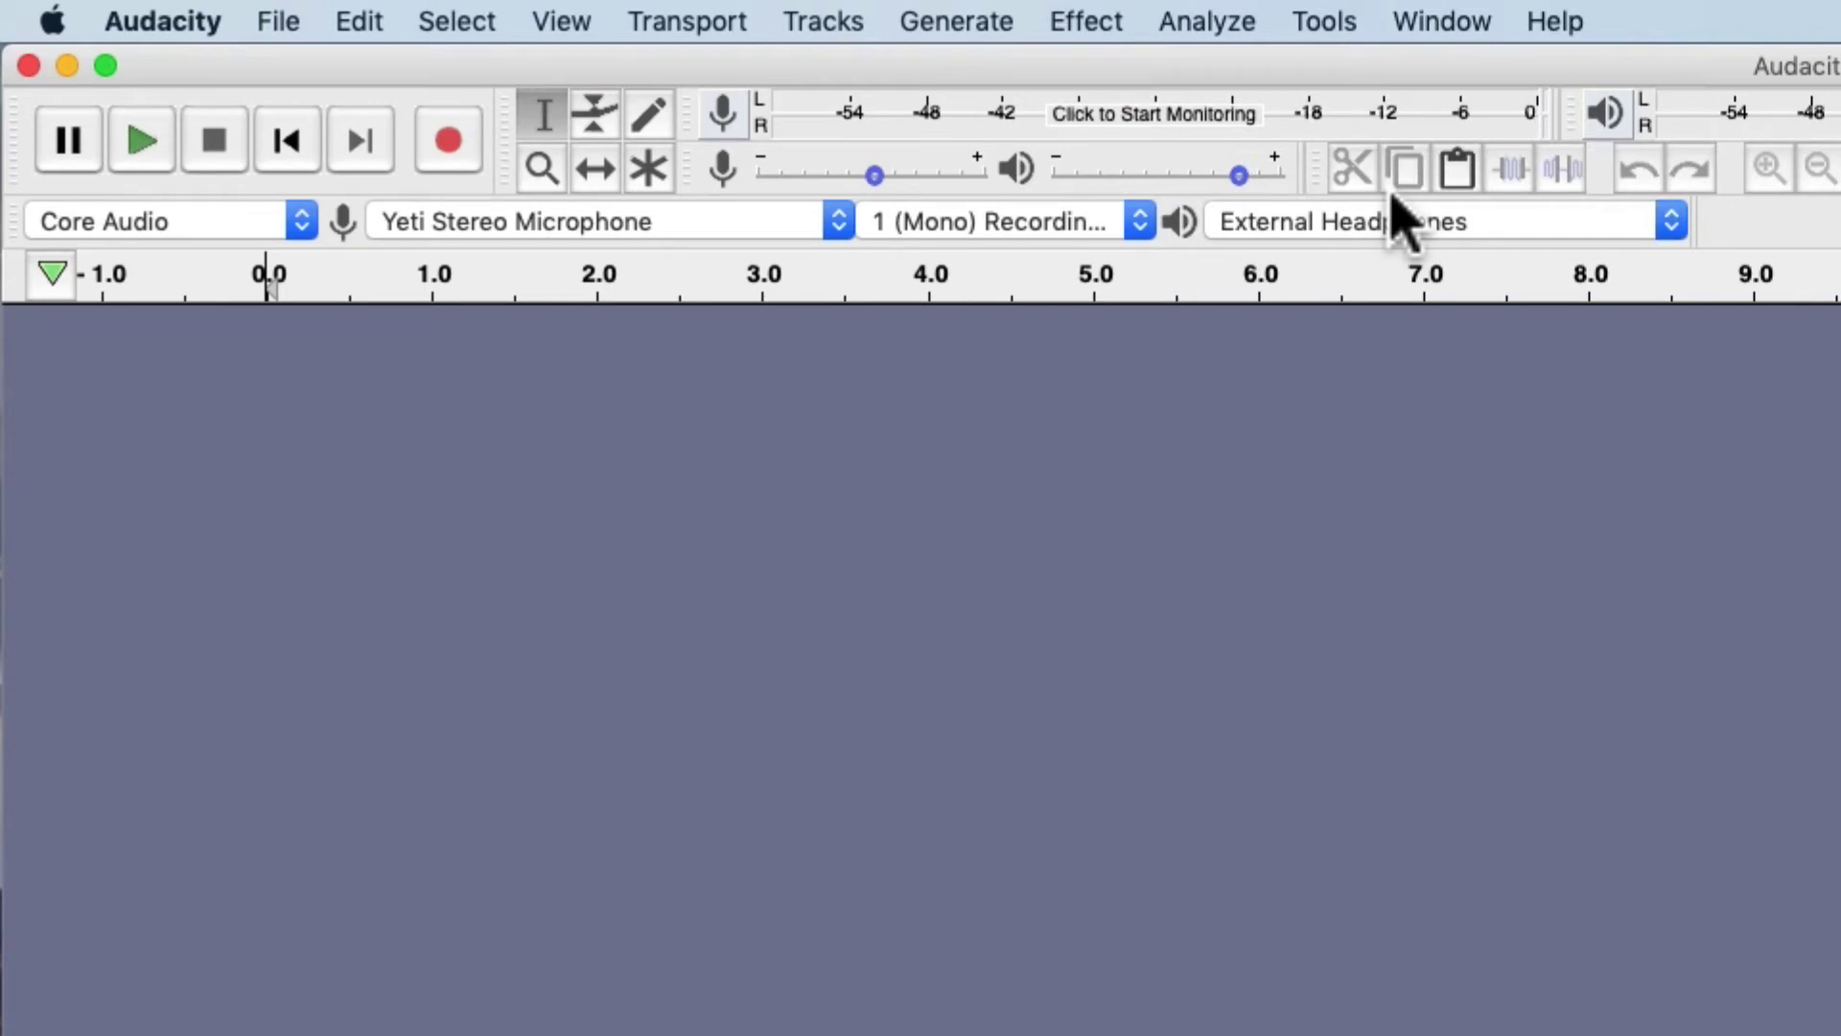
left_click(1393, 222)
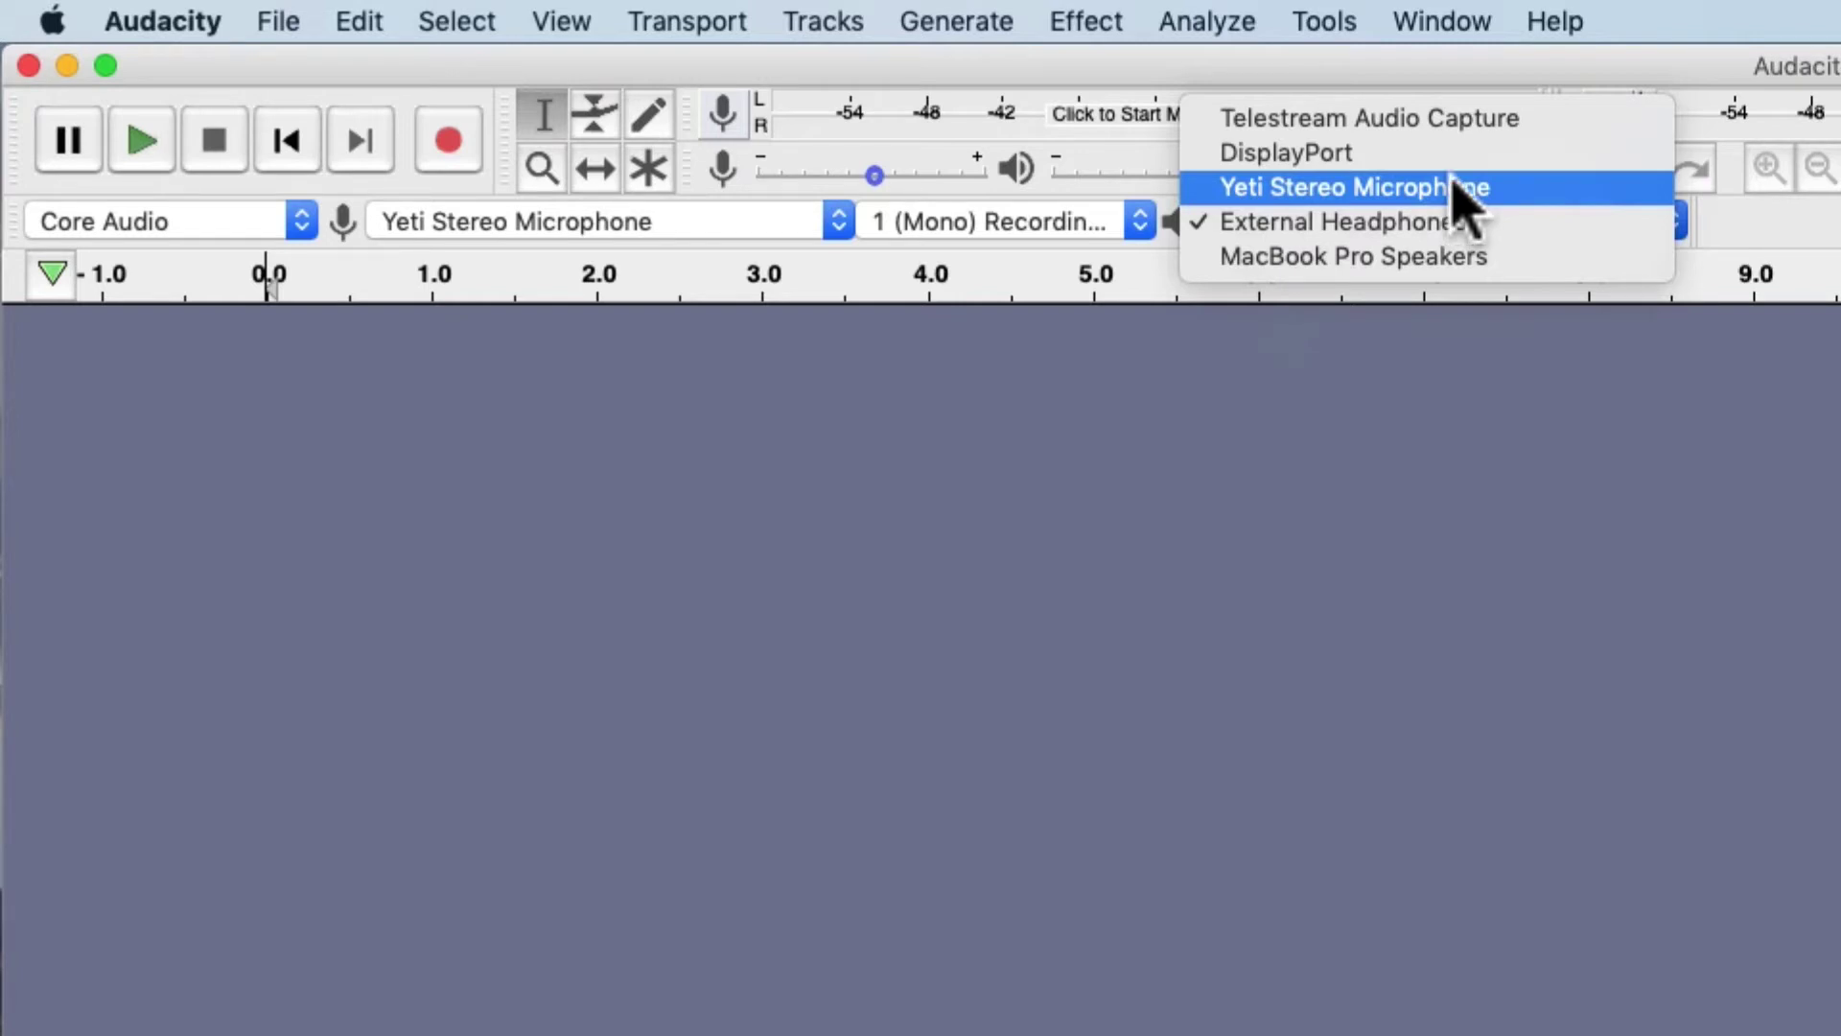
left_click(1431, 122)
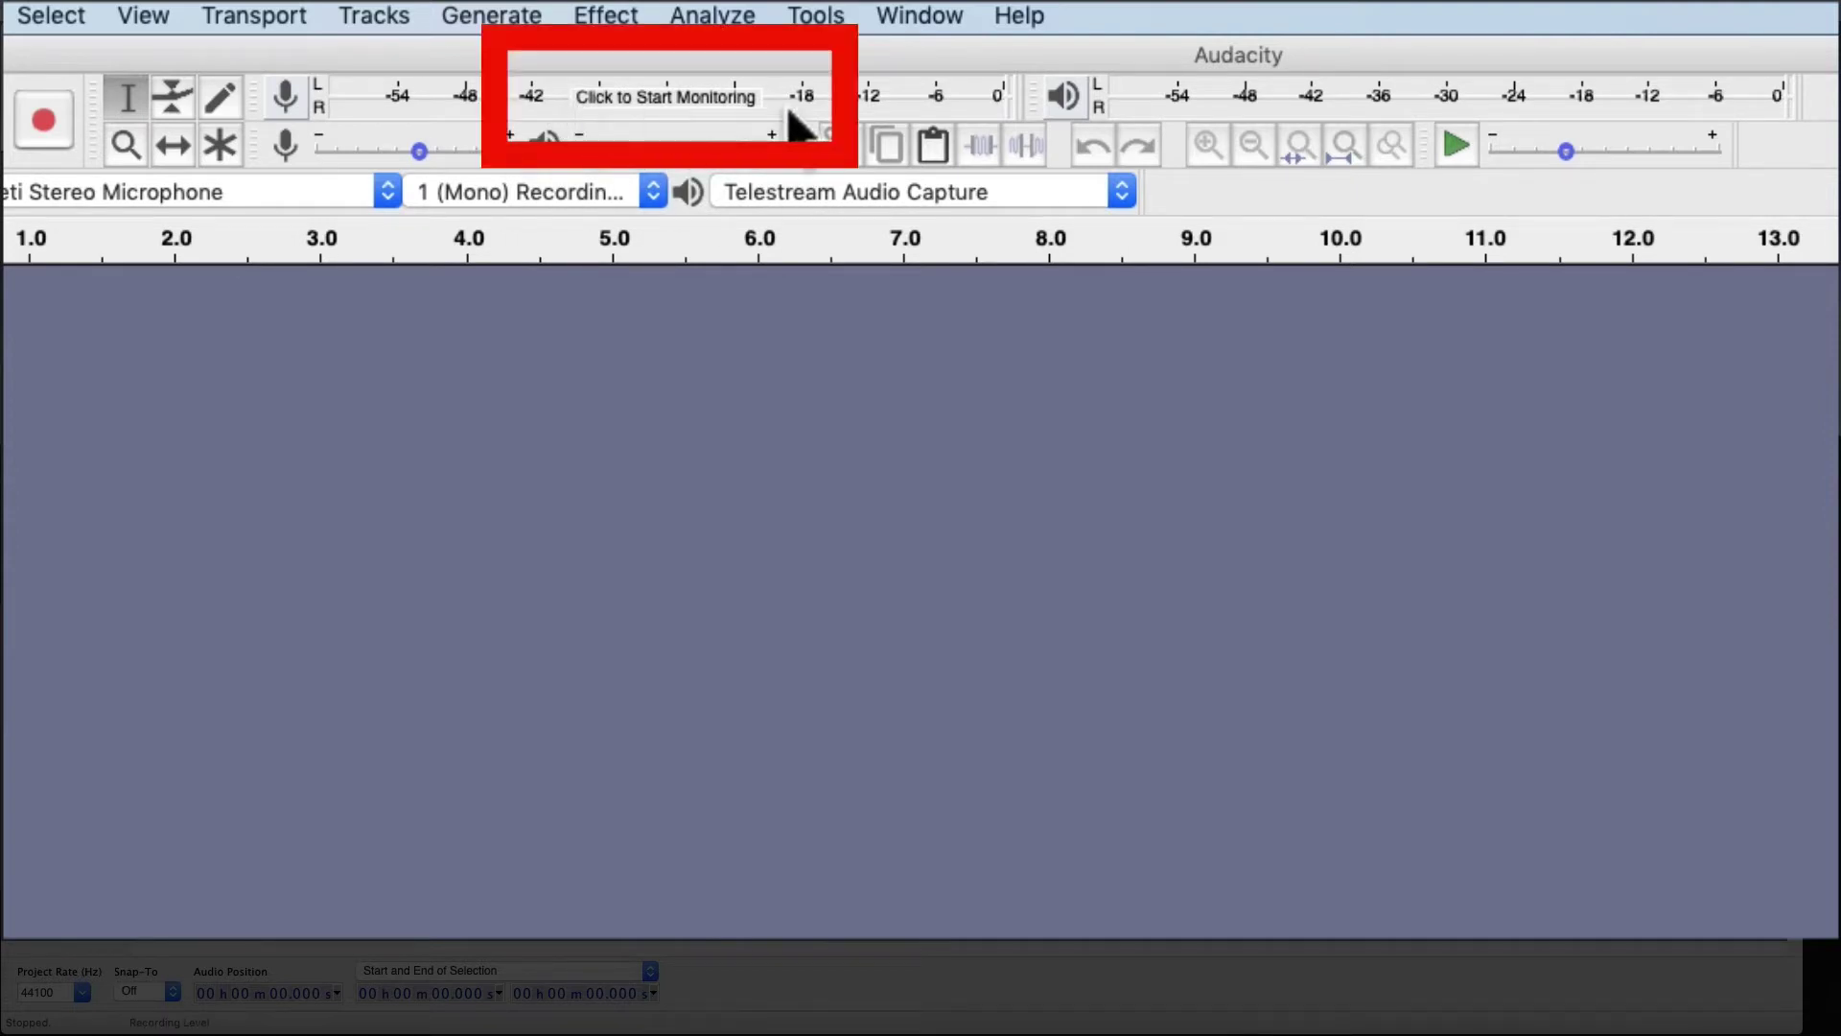
Start monitoring the microphone's input level, stop the monitoring, and start it again.
left_click(679, 104)
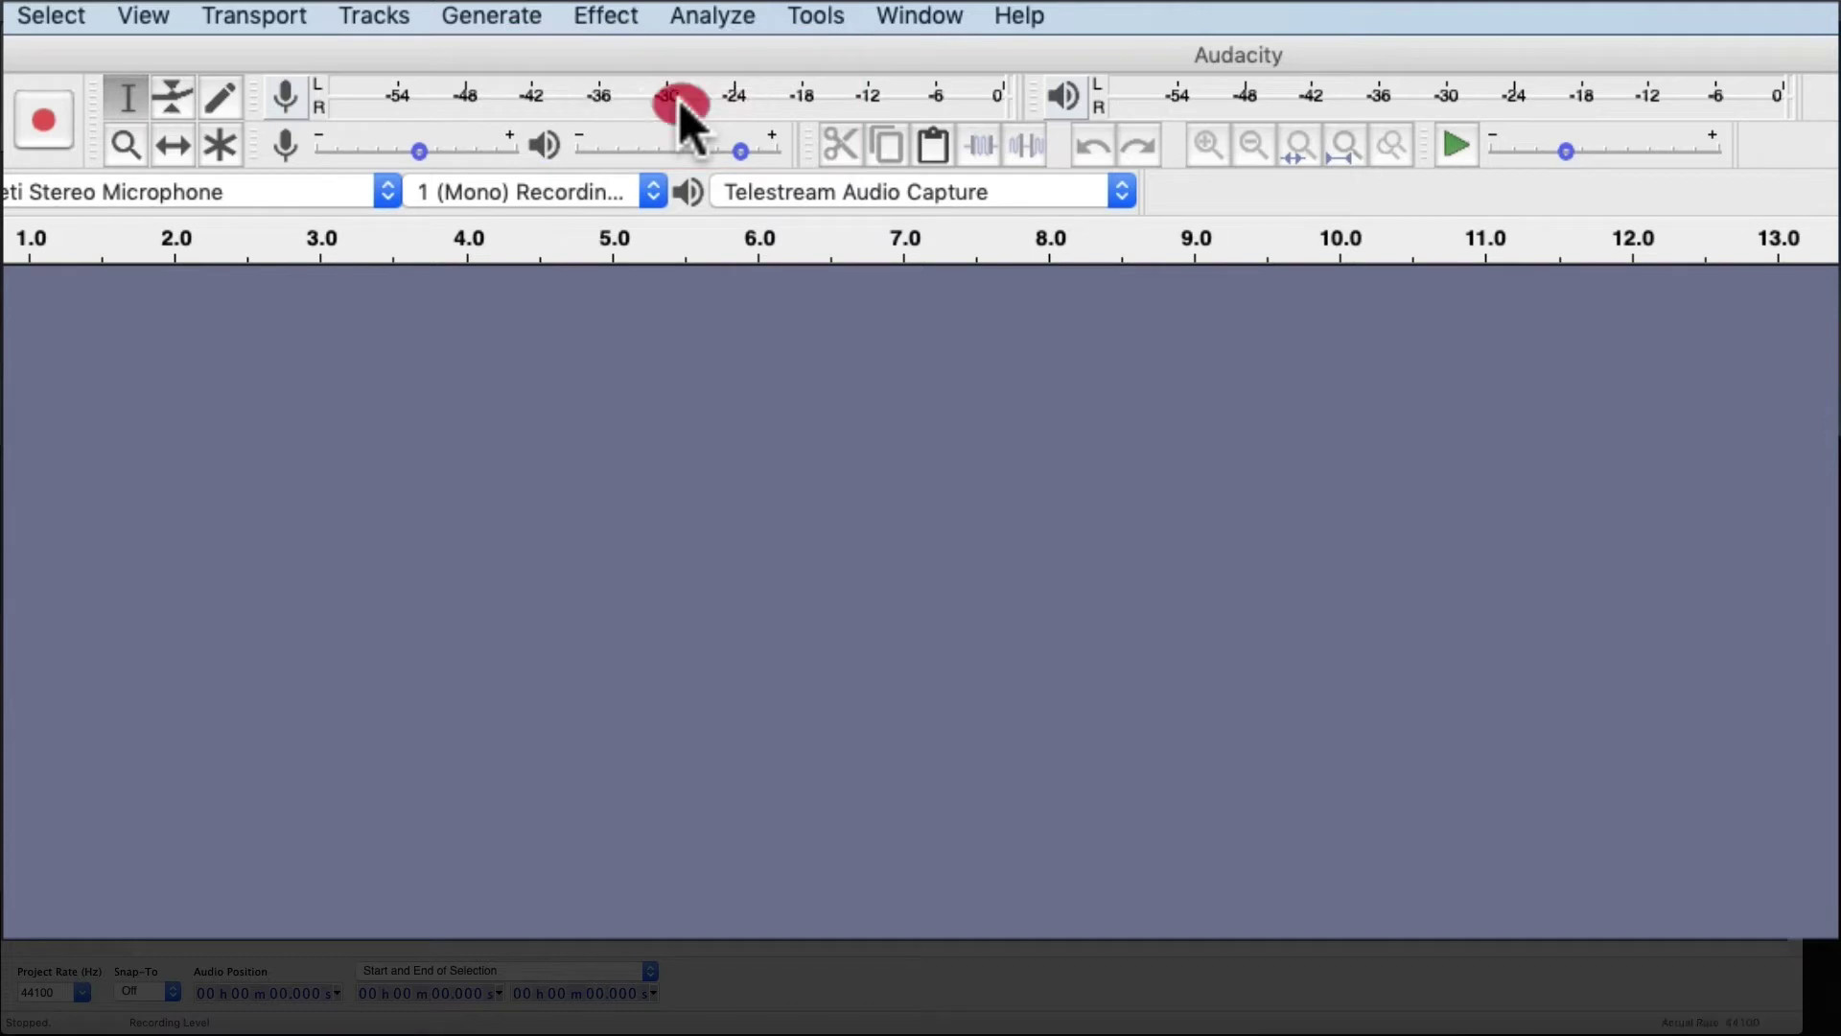
left_click(281, 95)
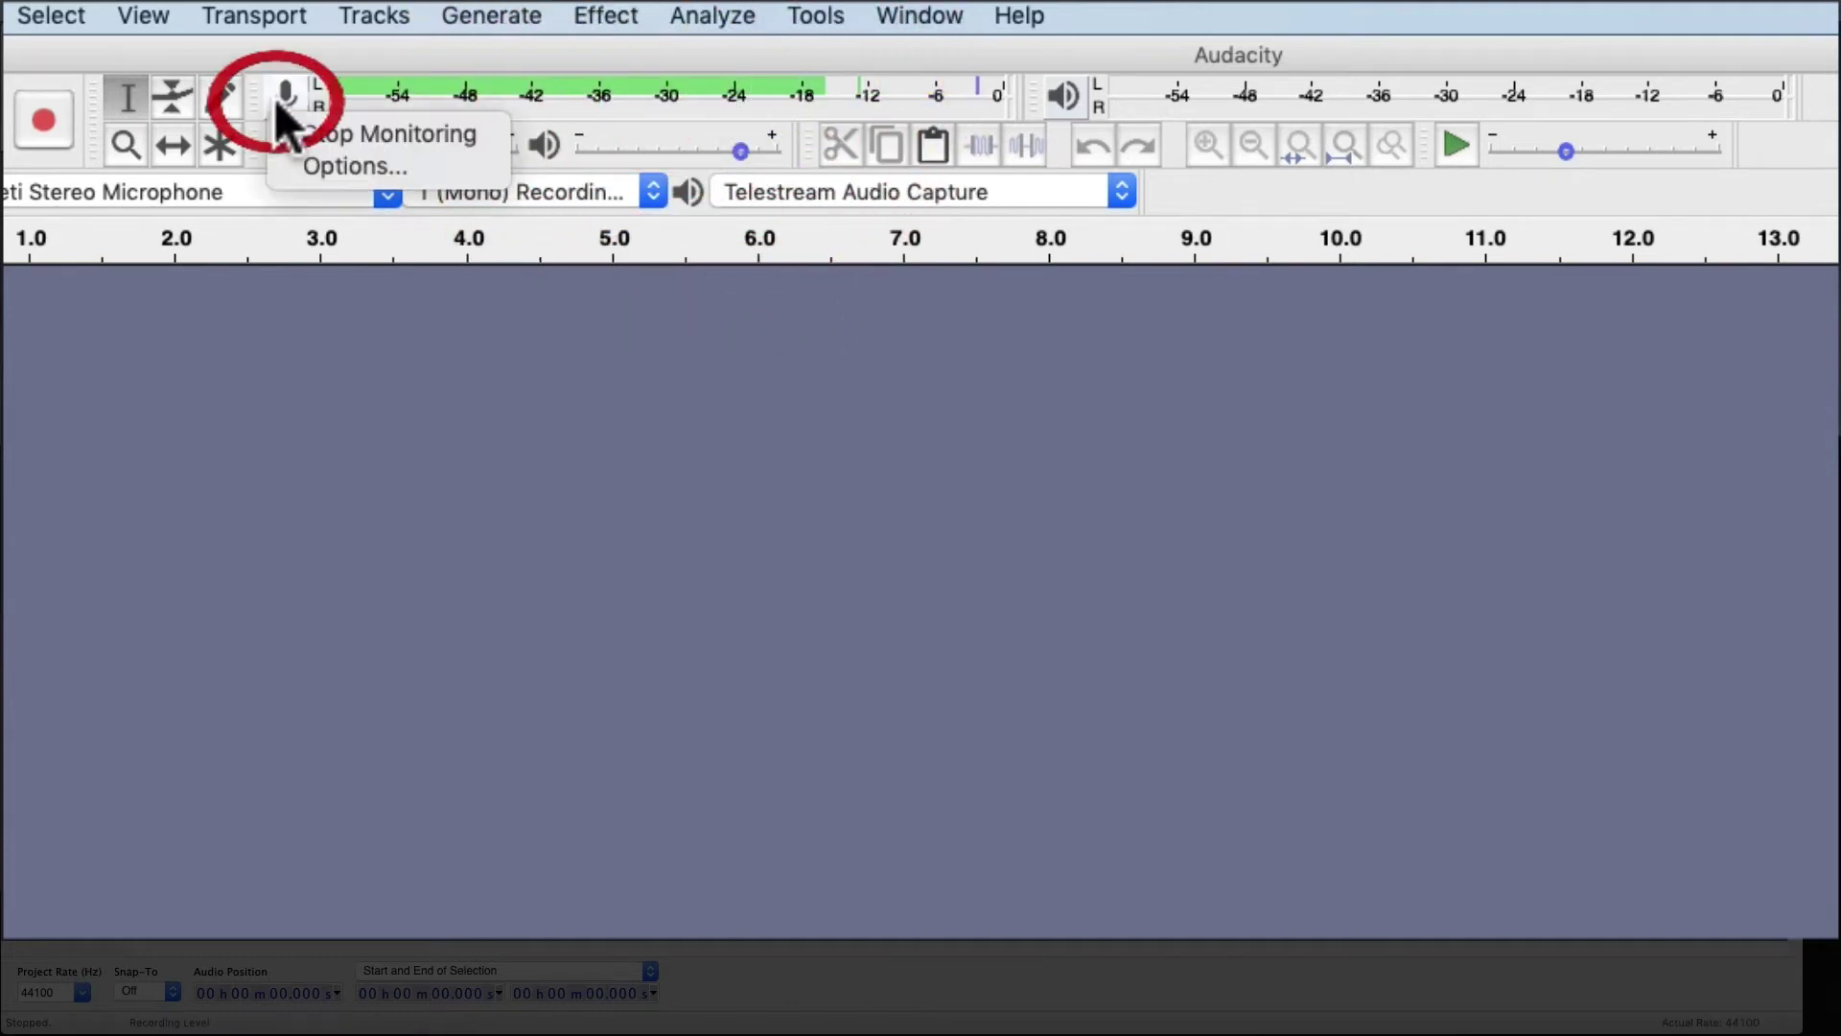
left_click(359, 134)
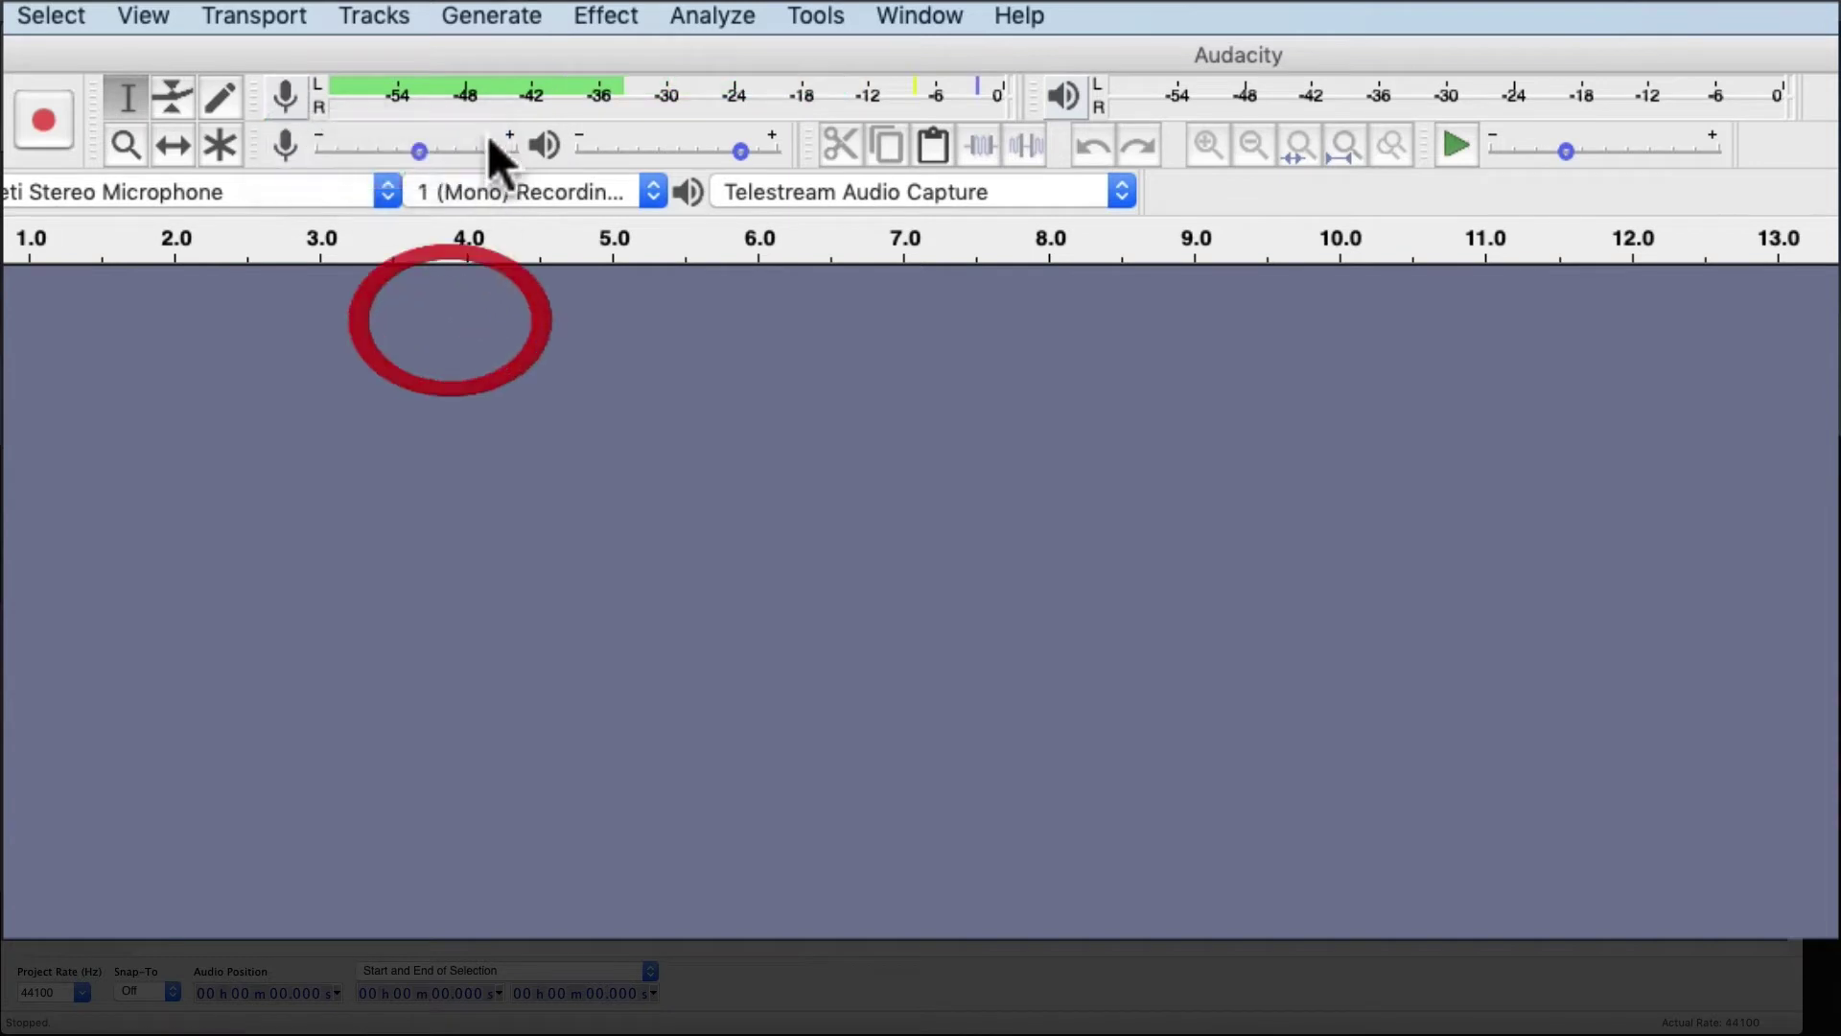
left_click(285, 95)
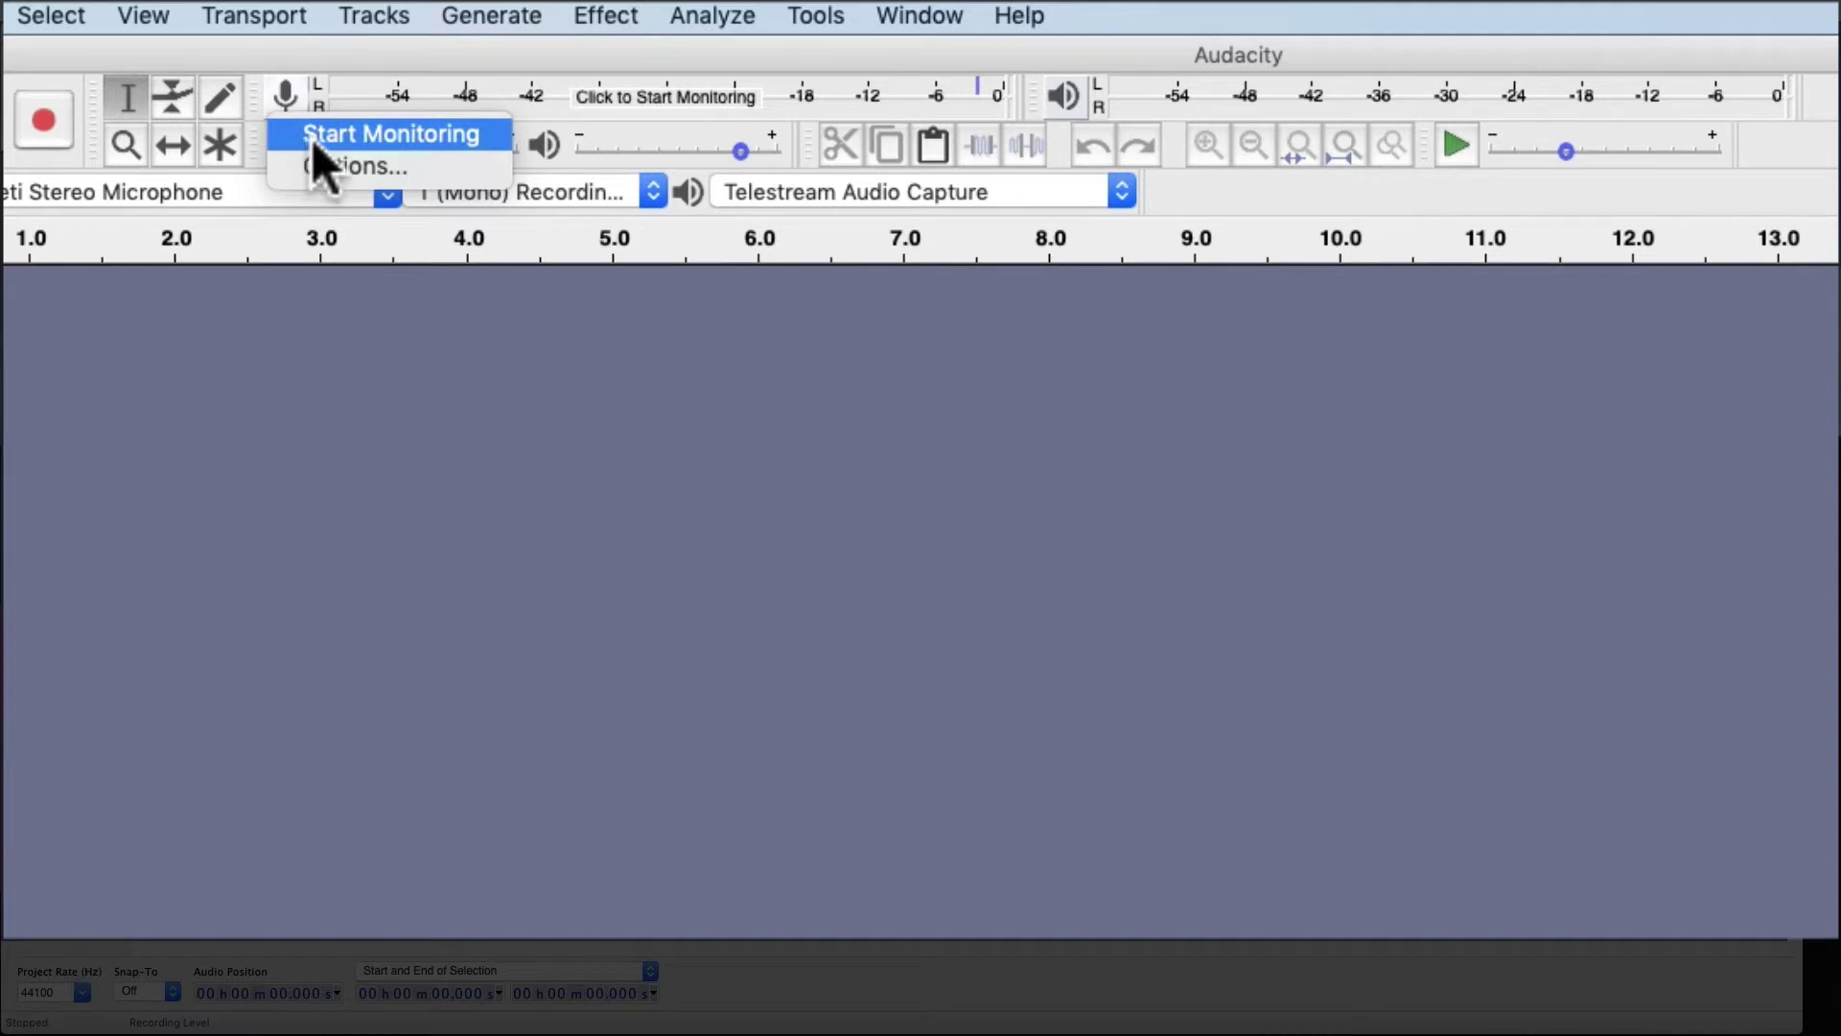
left_click(320, 138)
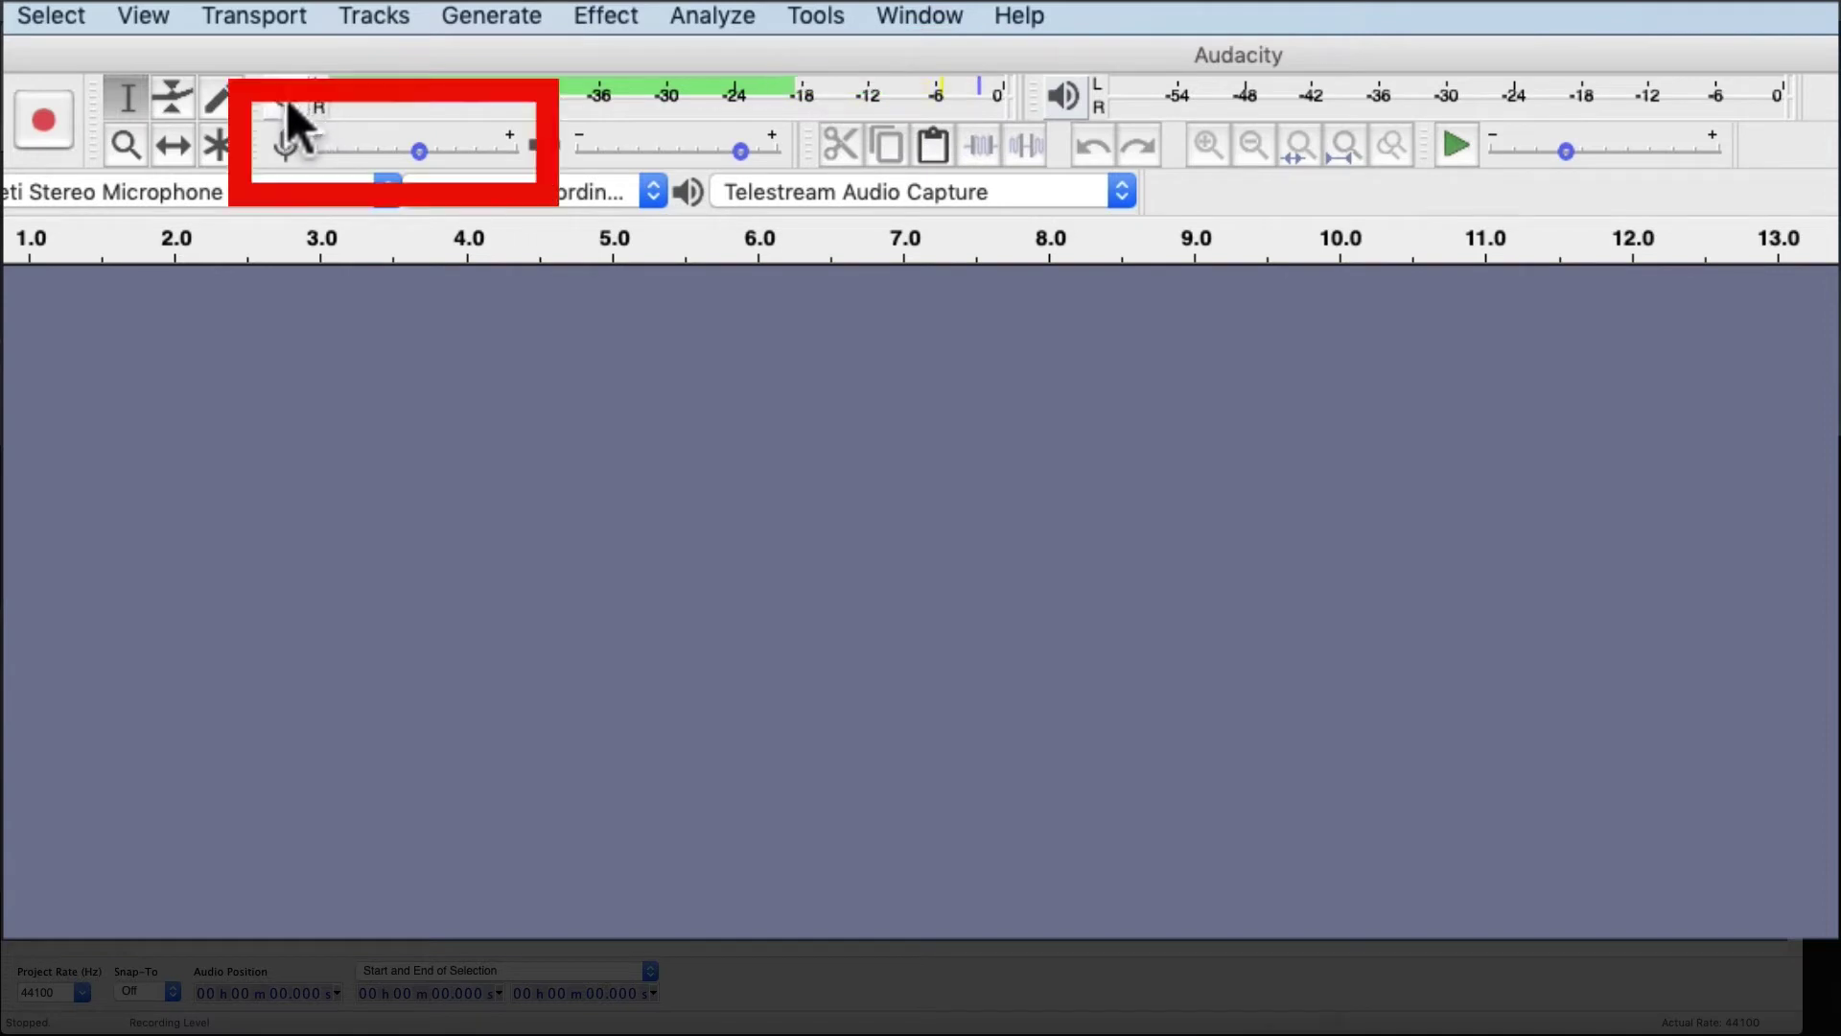
Lower the recording volume in small amounts to somewhat below the middle of its range while monitoring the input level.
mouse_move(395, 163)
left_click_drag(419, 153, 408, 154)
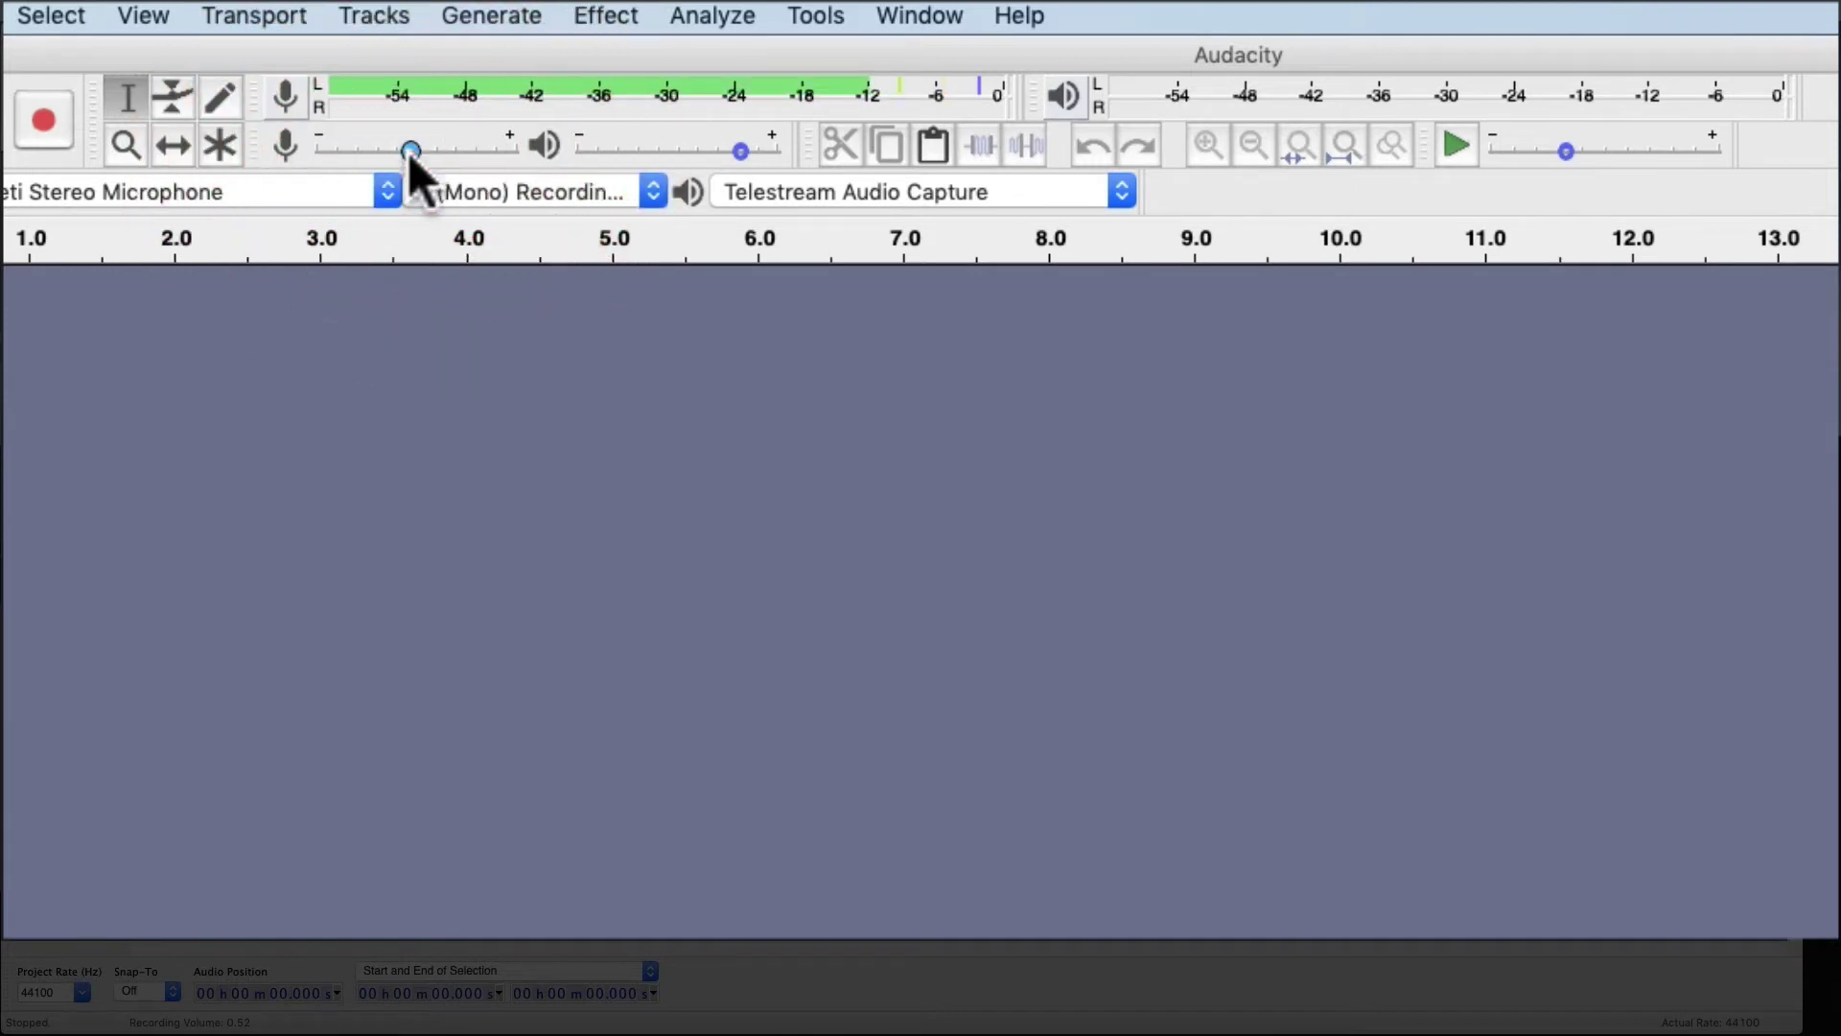
left_click_drag(408, 153, 399, 153)
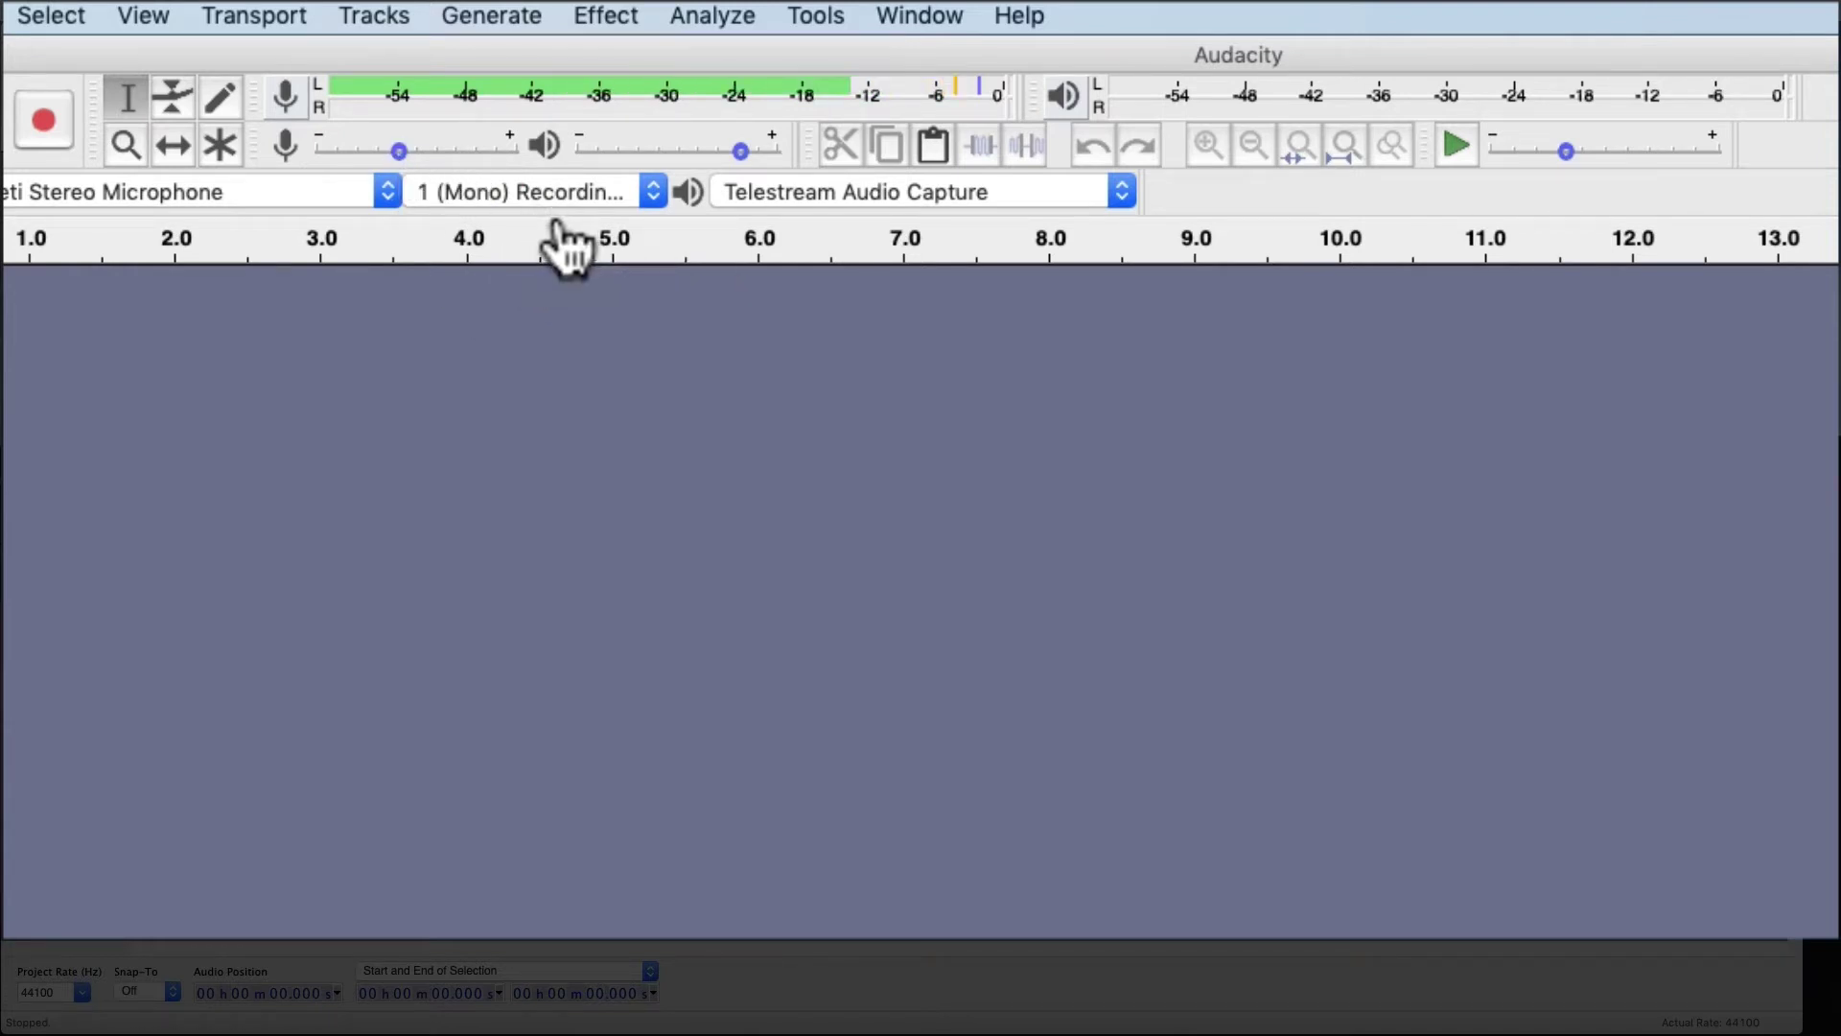
left_click_drag(401, 152, 390, 152)
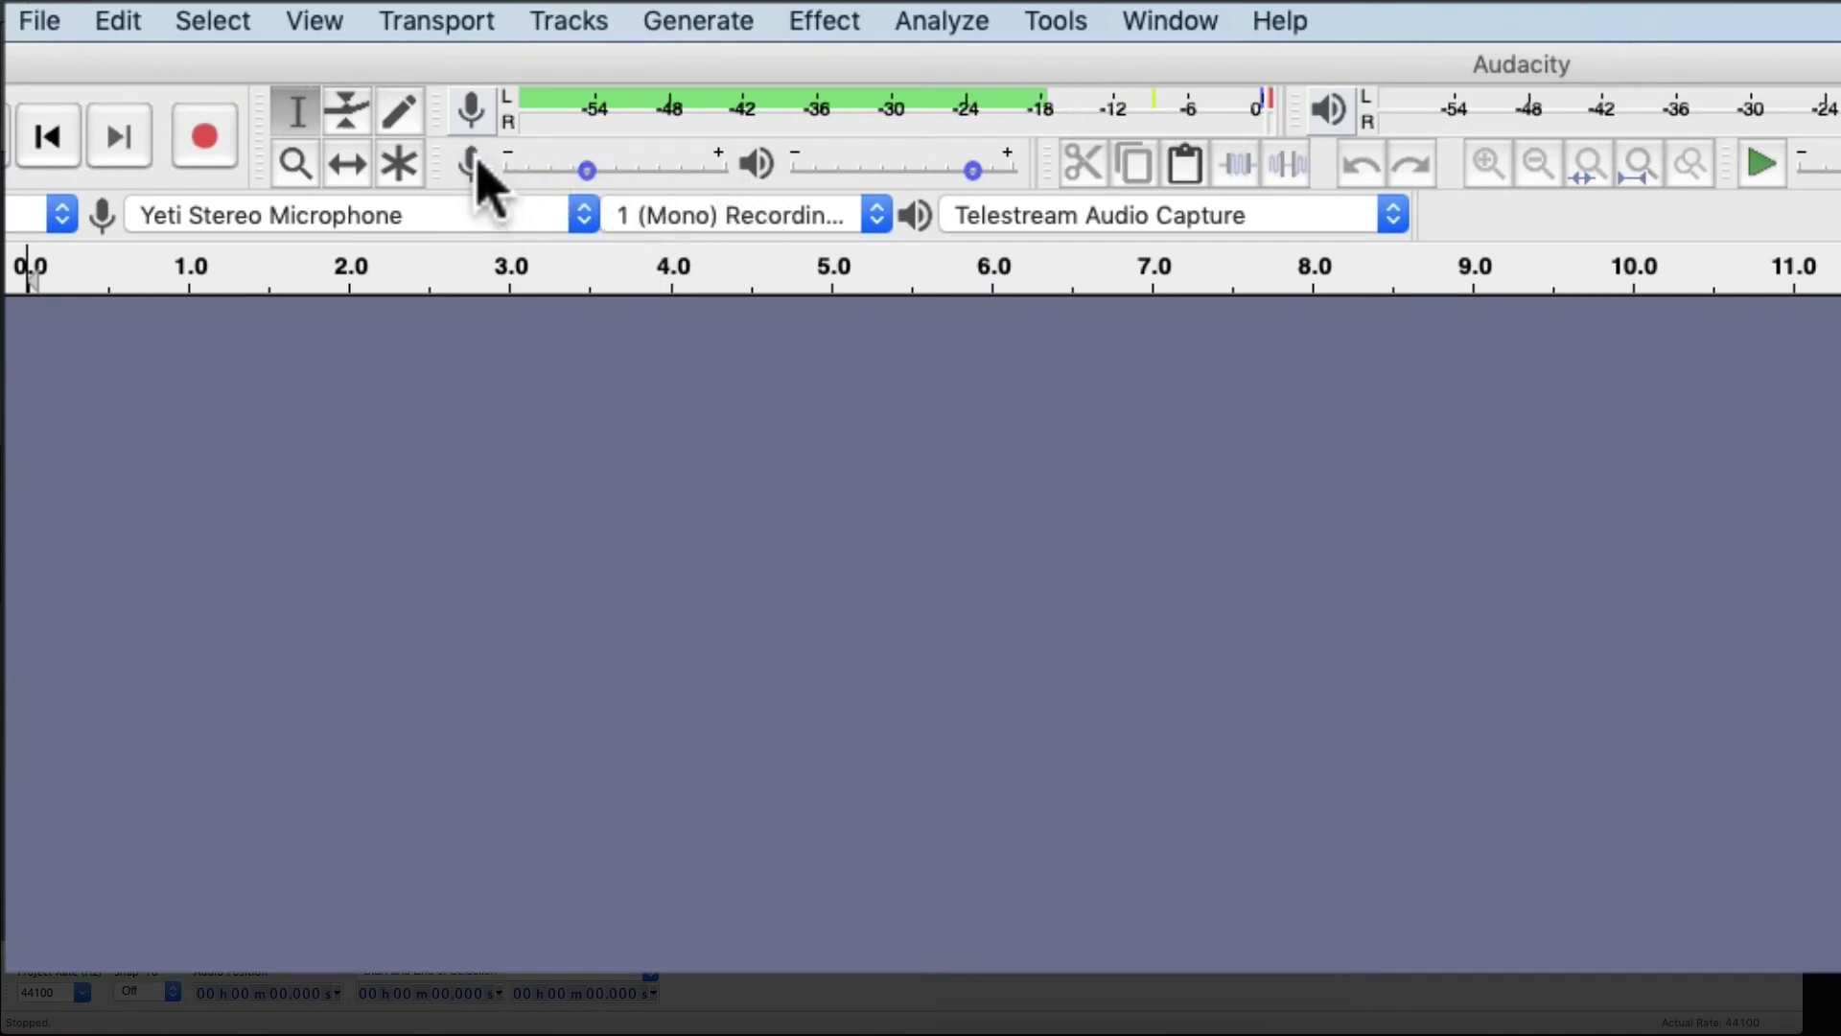
mouse_move(559, 173)
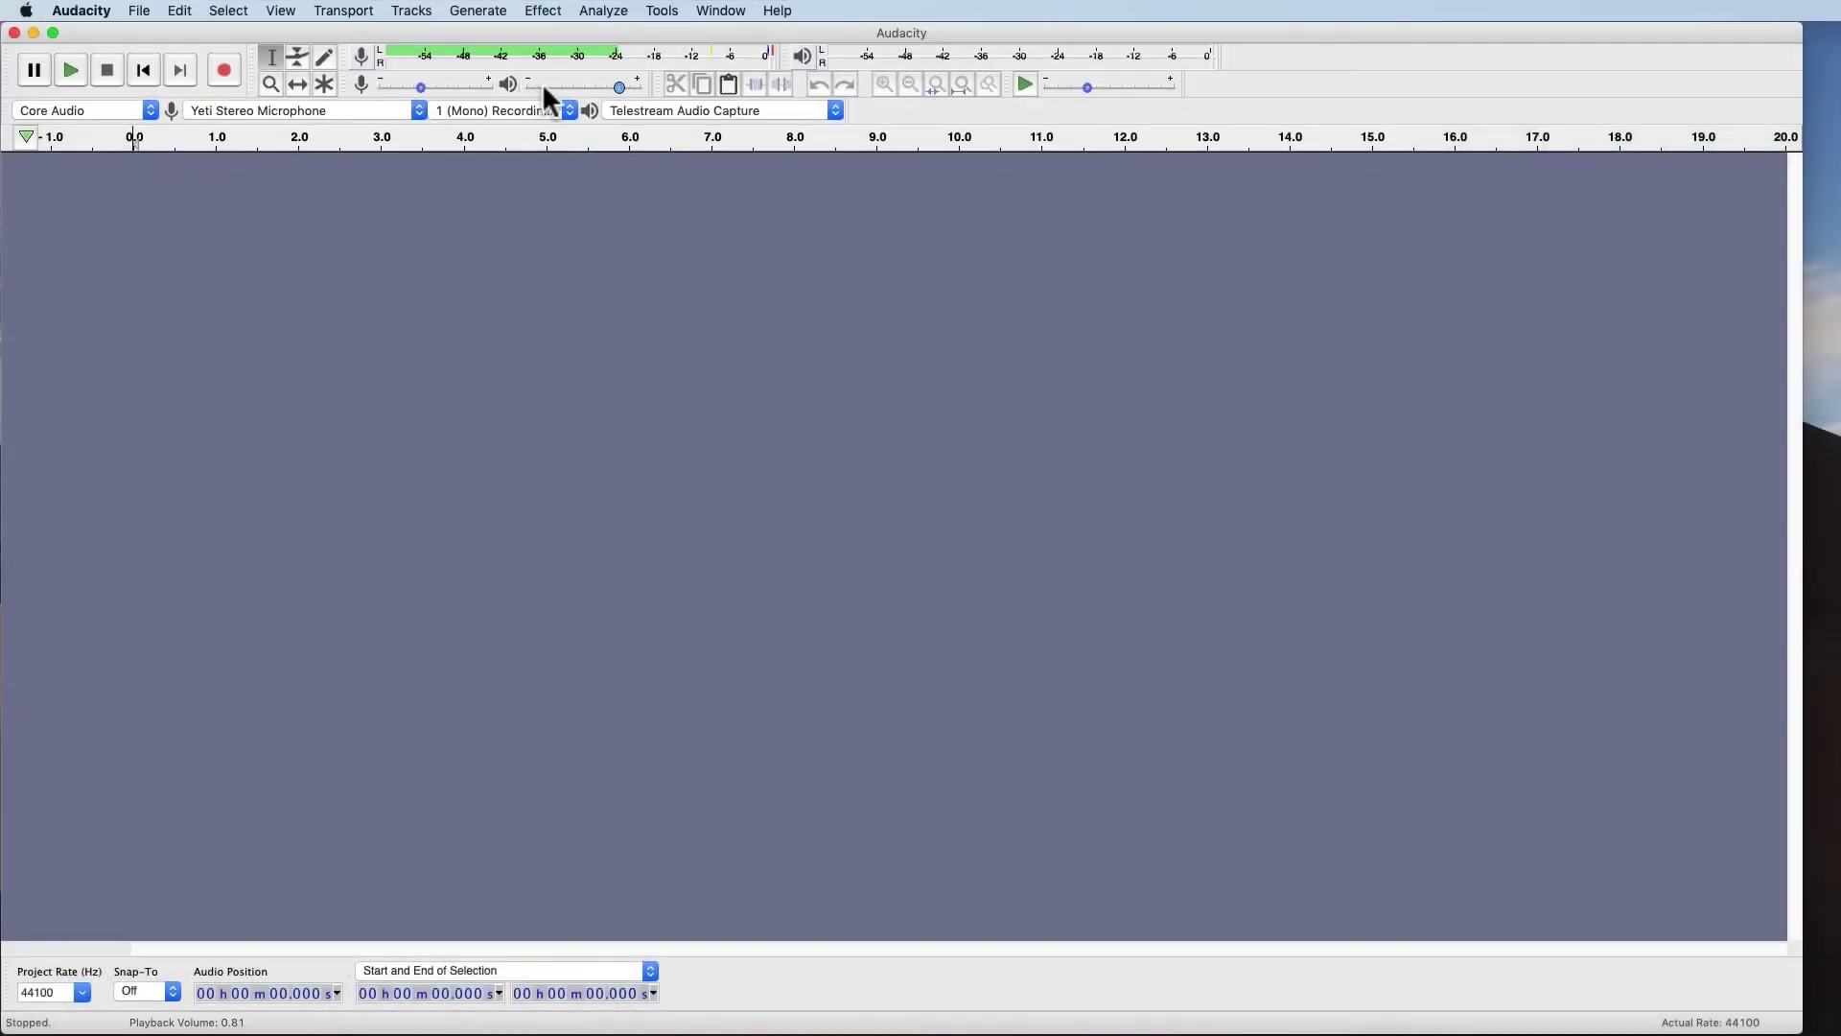
mouse_move(543, 89)
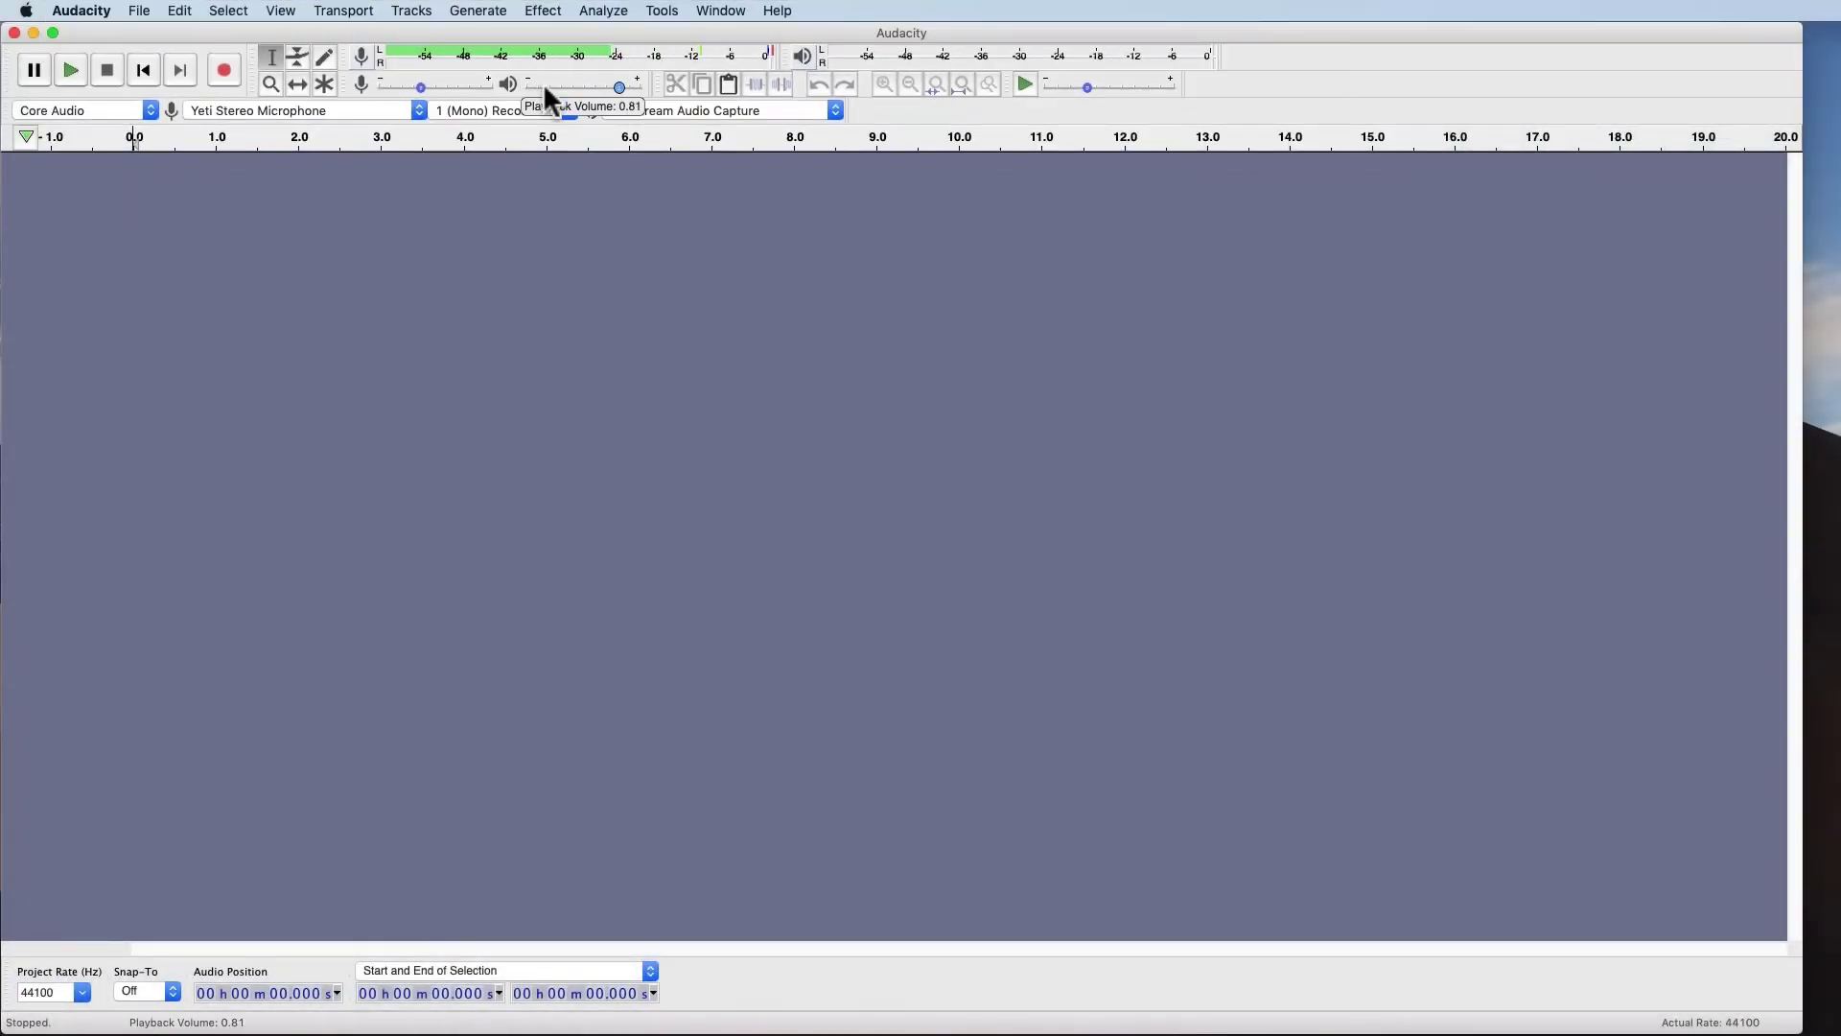
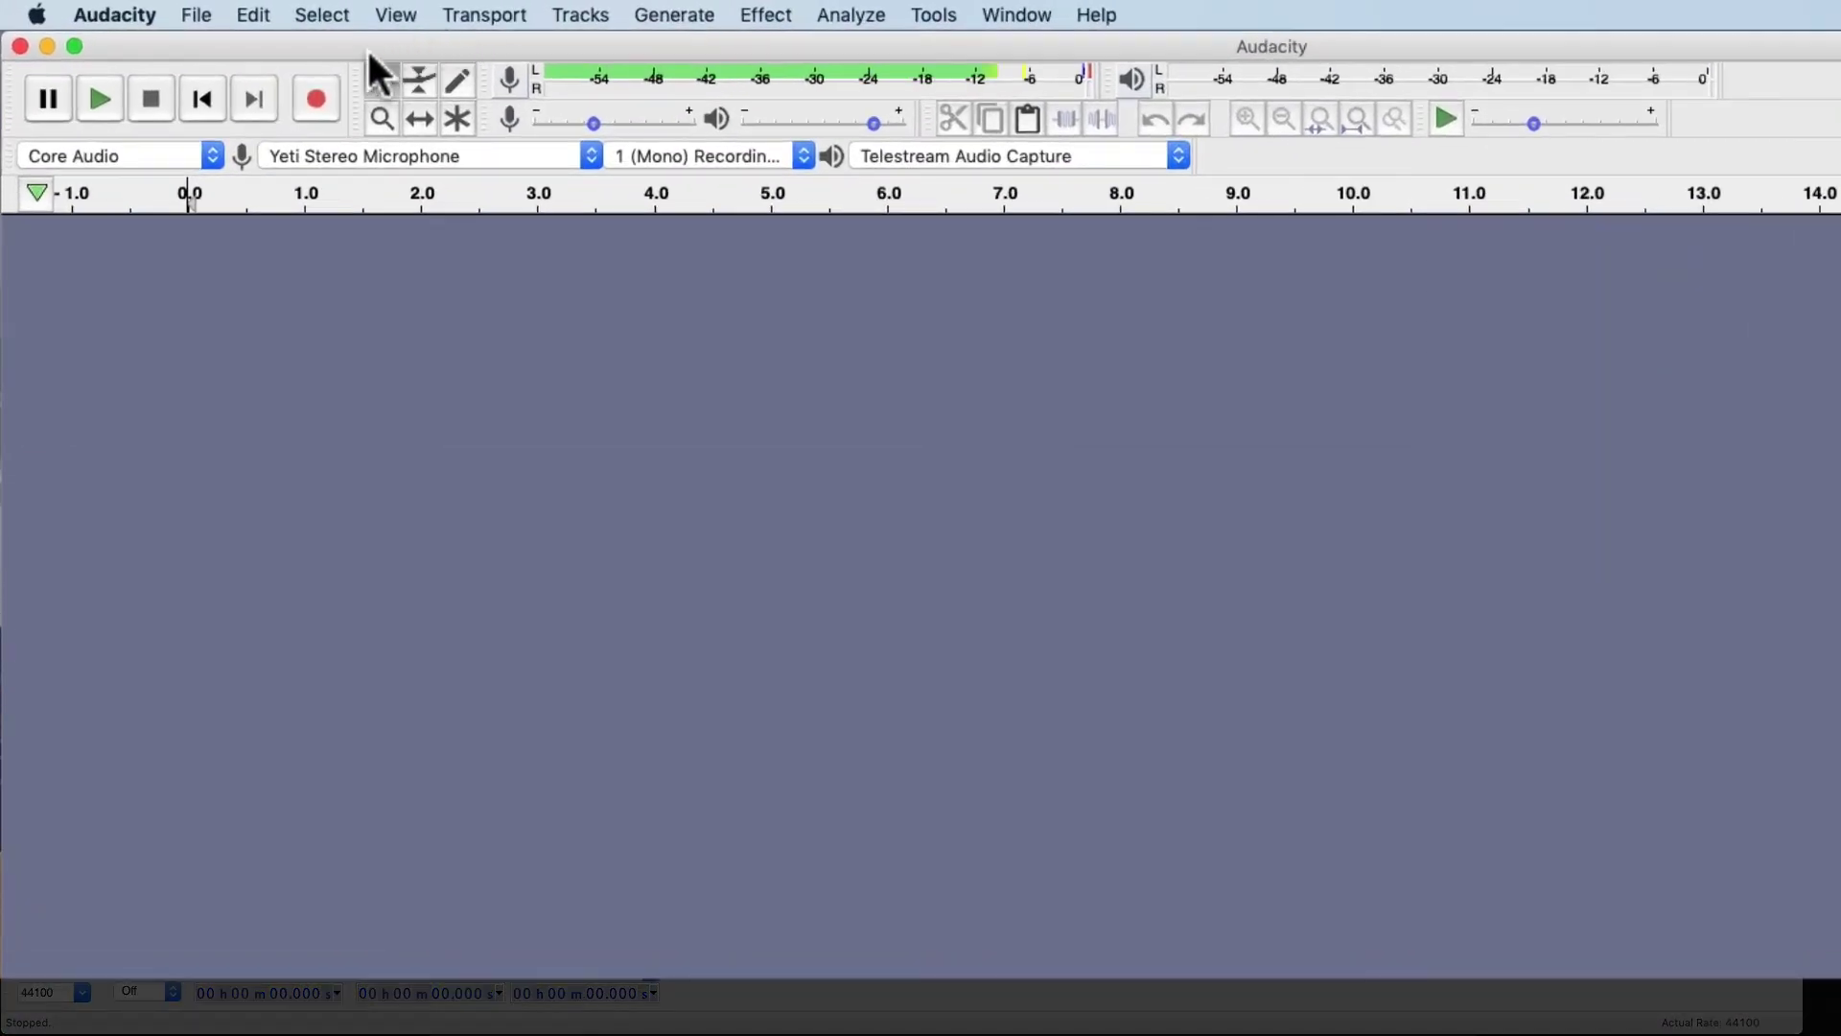
Record a mono voice clip about 12.5 seconds long from the start of the timeline.
left_click(307, 96)
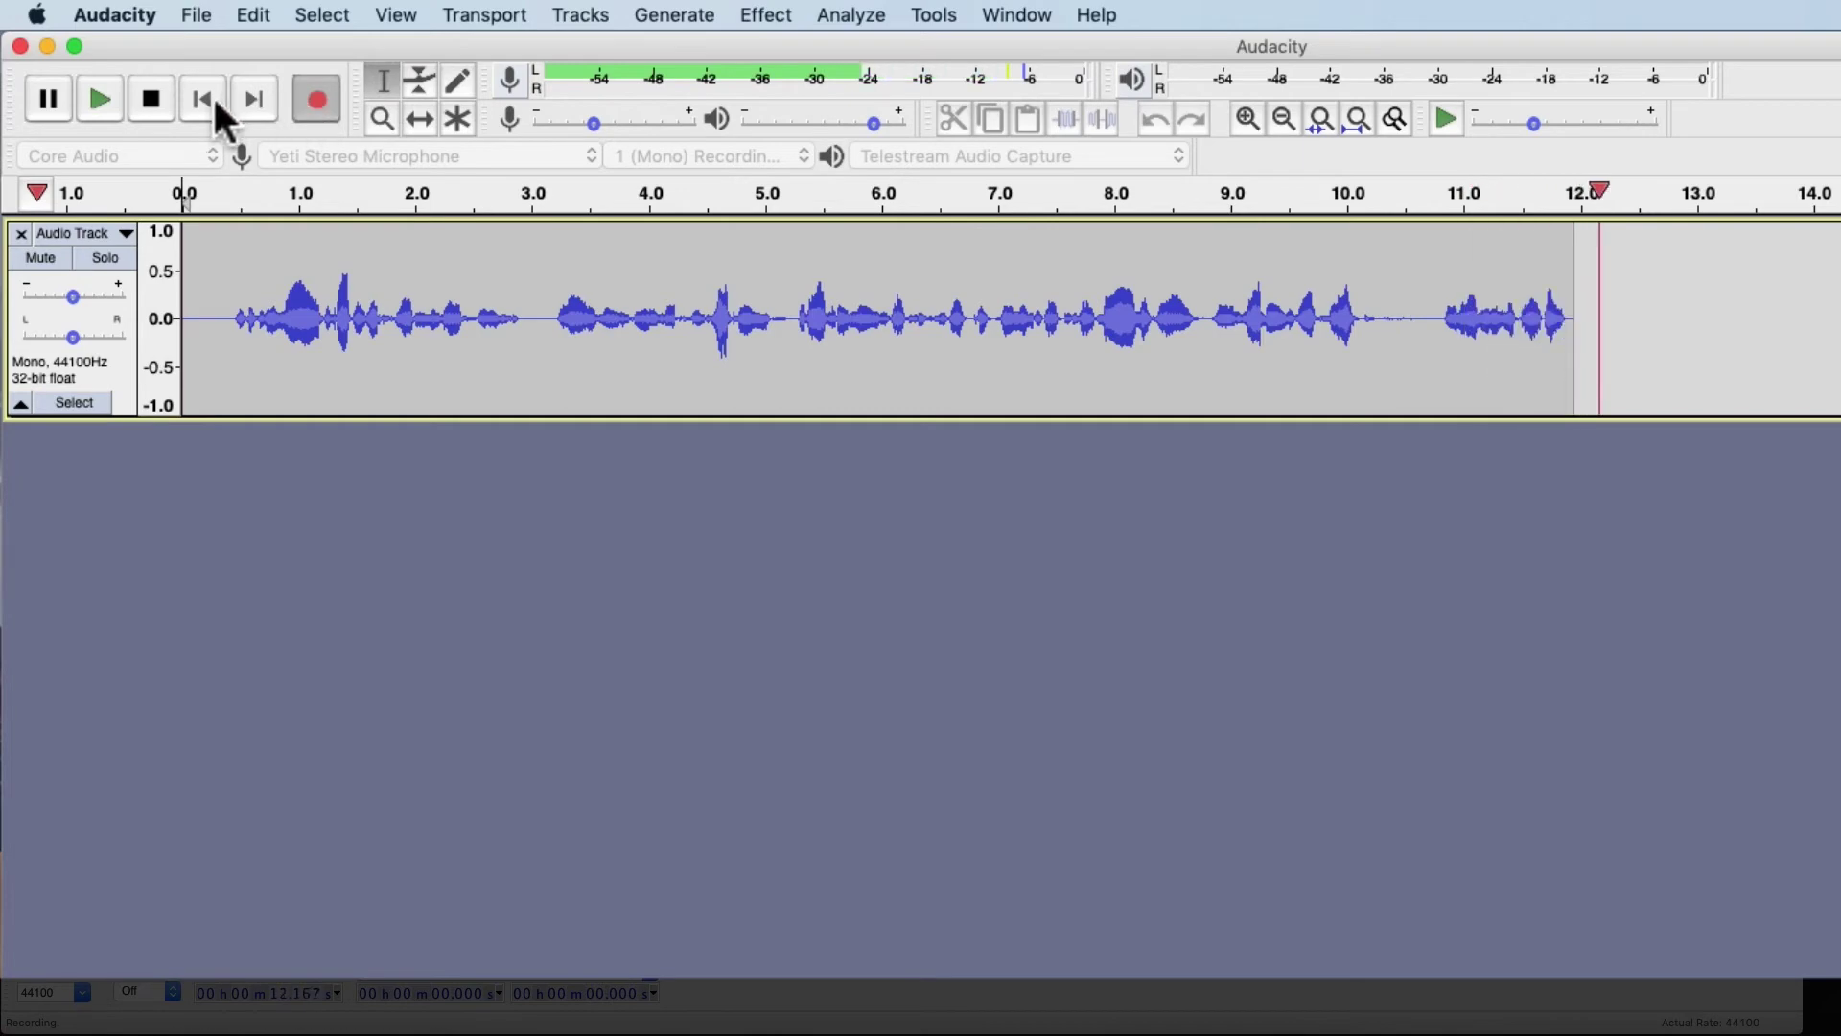
left_click(151, 98)
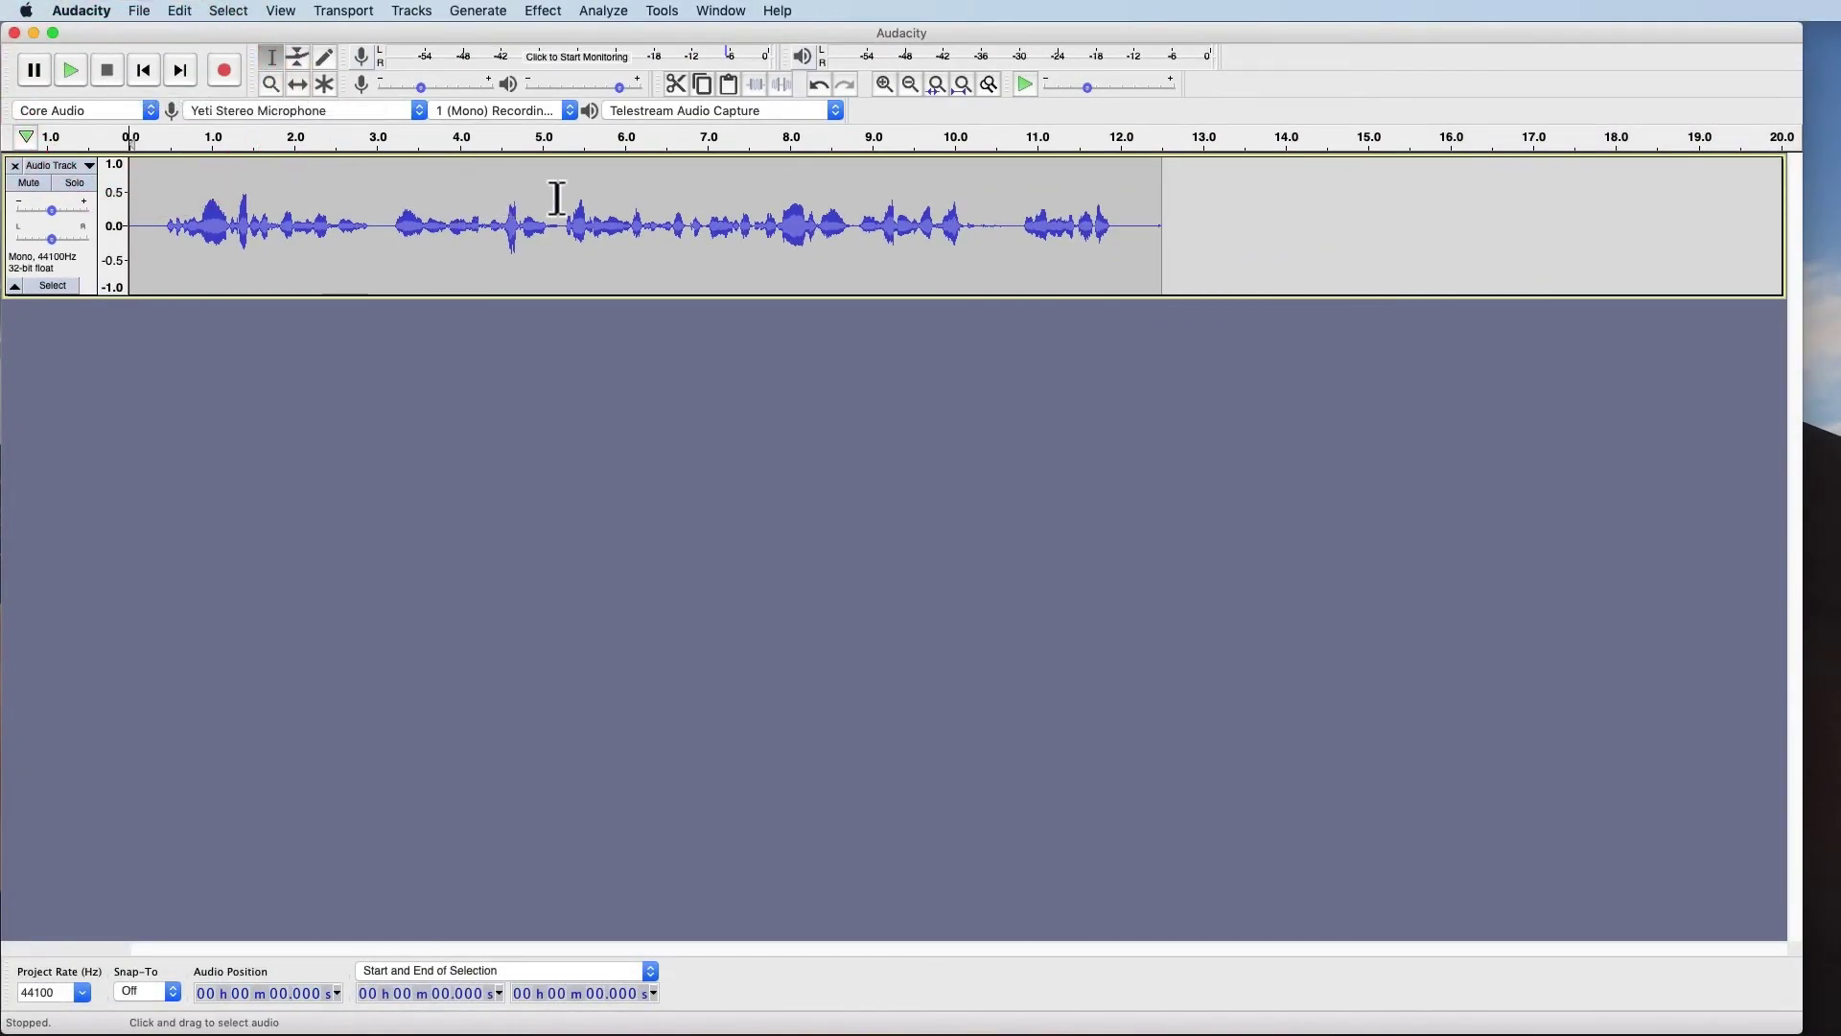
Place the cursor at about 4.6 s and record about 3.6 more seconds onto the end of the existing track.
left_click(511, 196)
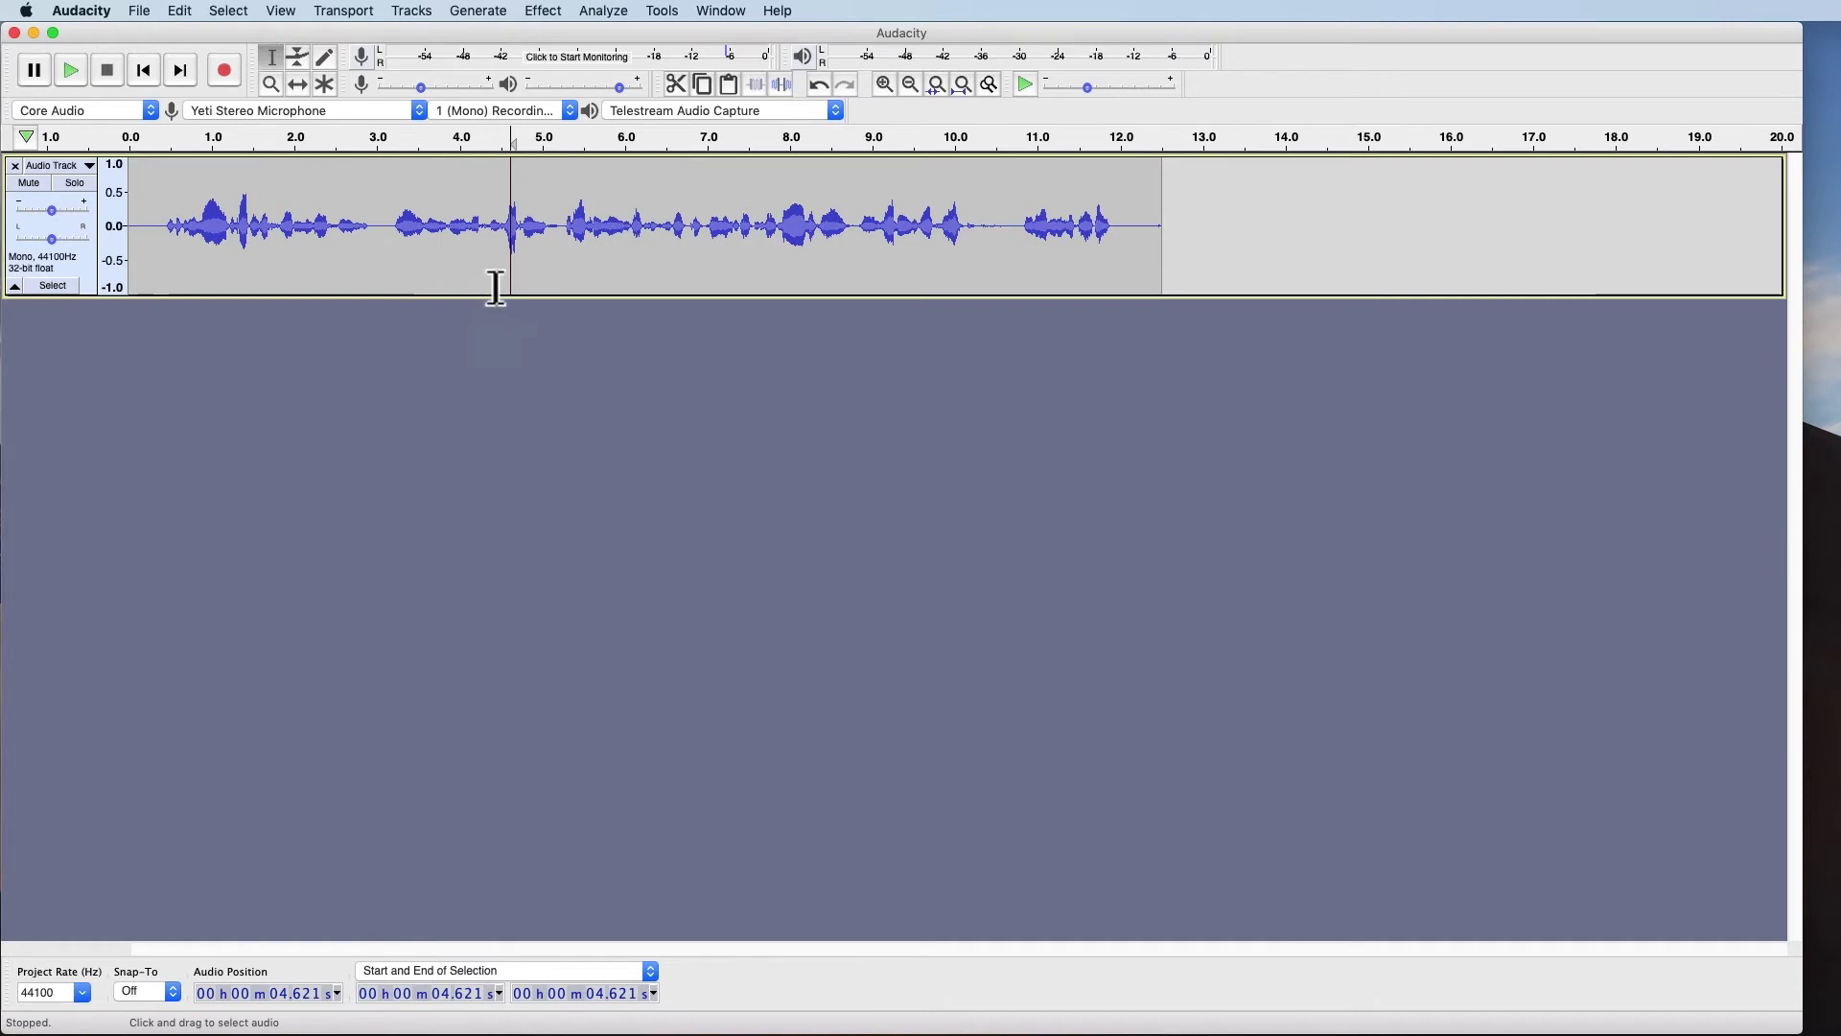
left_click(225, 71)
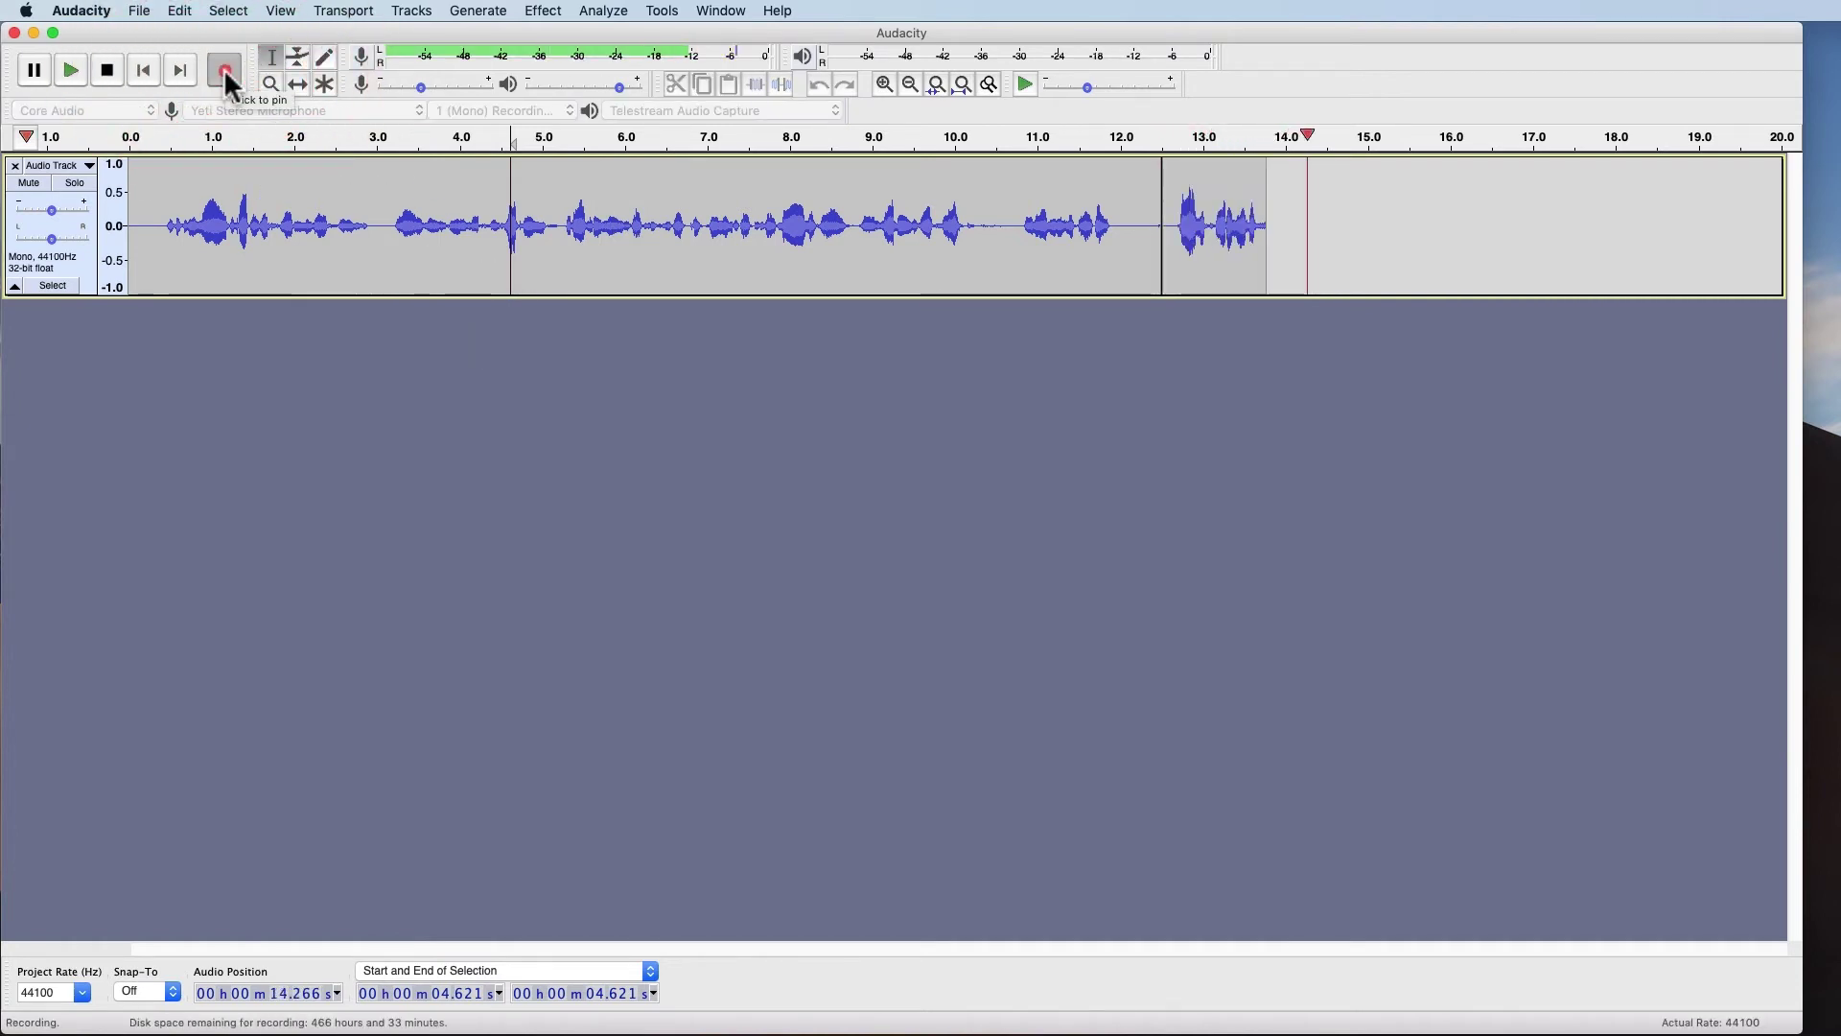
left_click(107, 71)
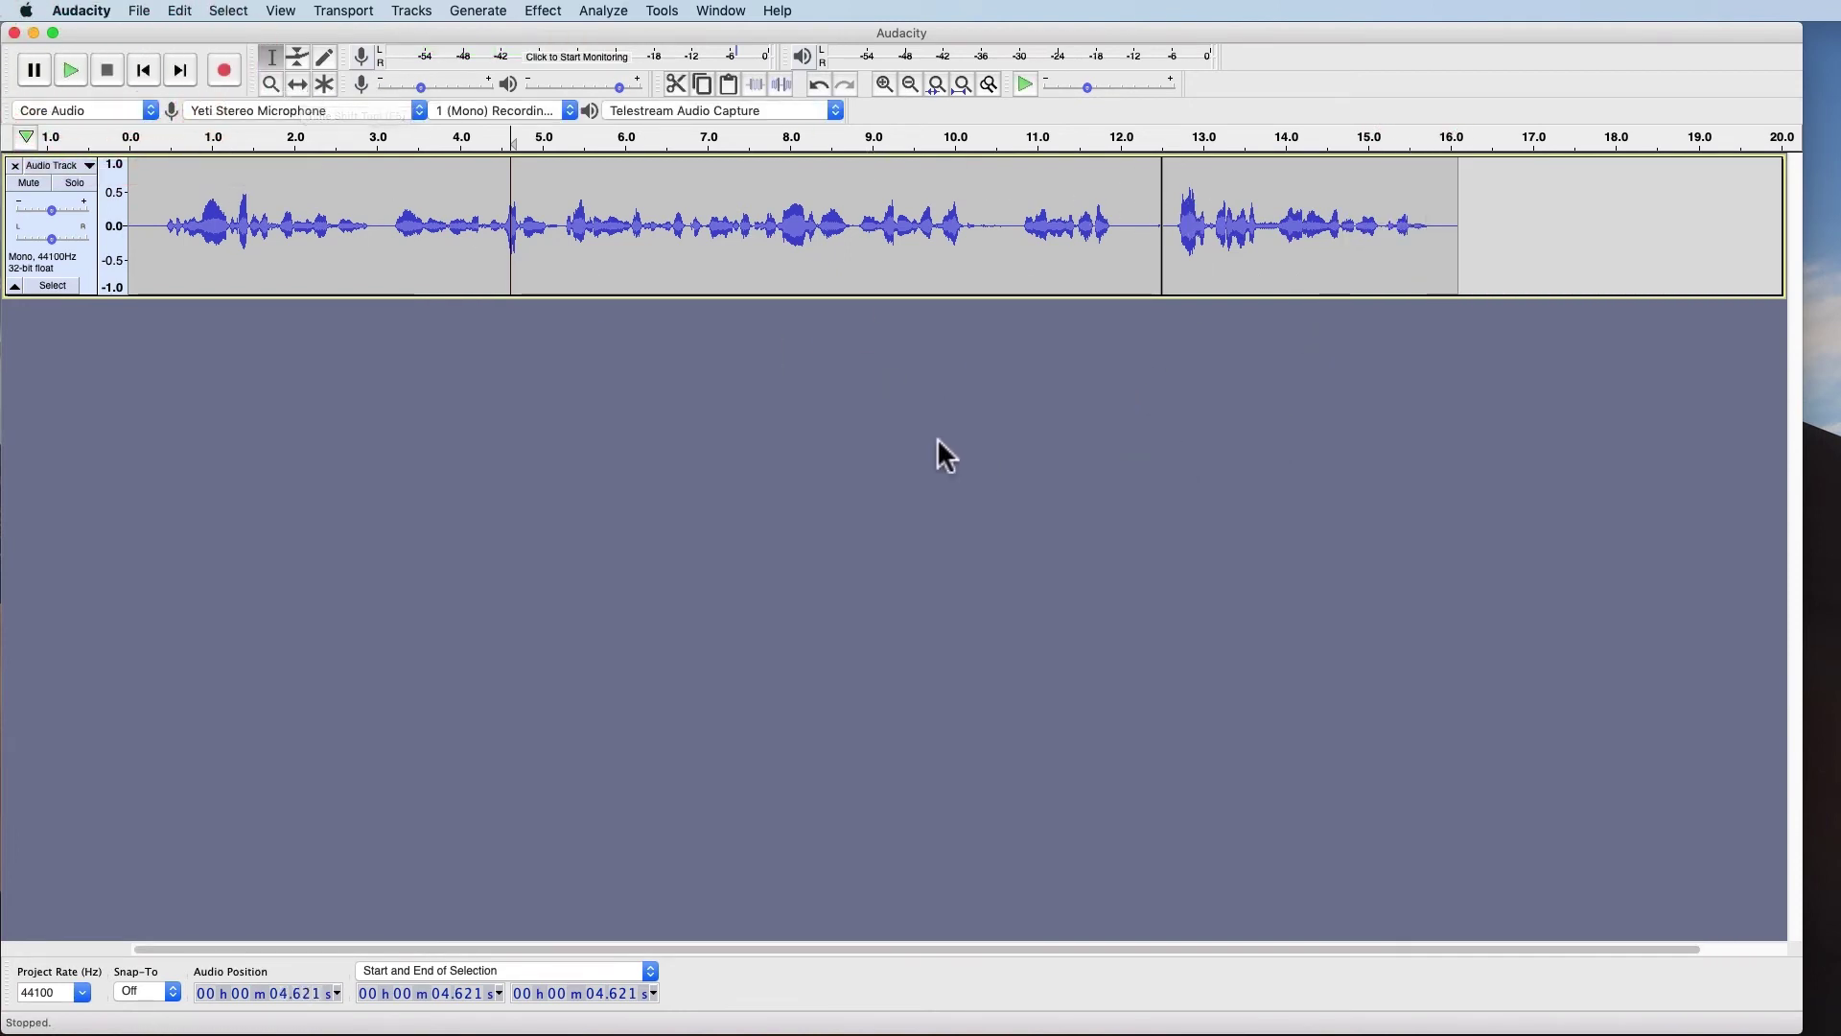
Place the cursor at about 2.2 s and record a take of about 5 seconds on a new track from there.
left_click(313, 196)
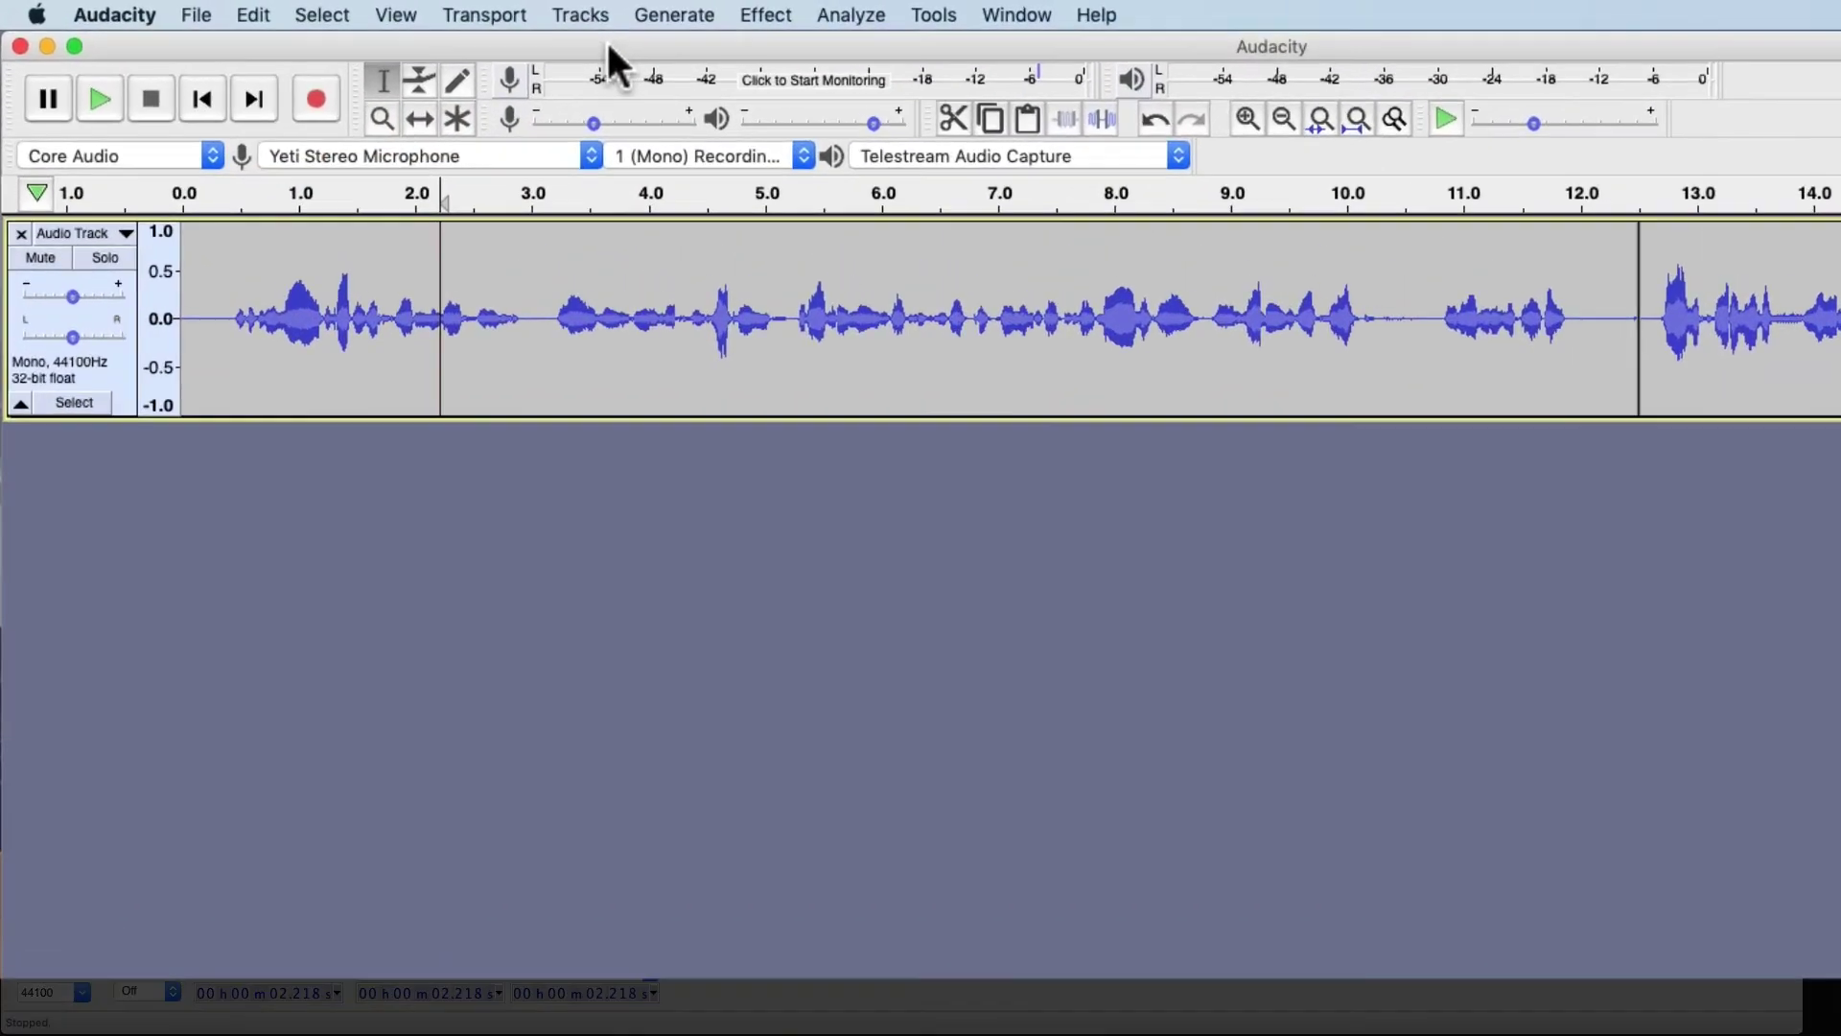
left_click(414, 12)
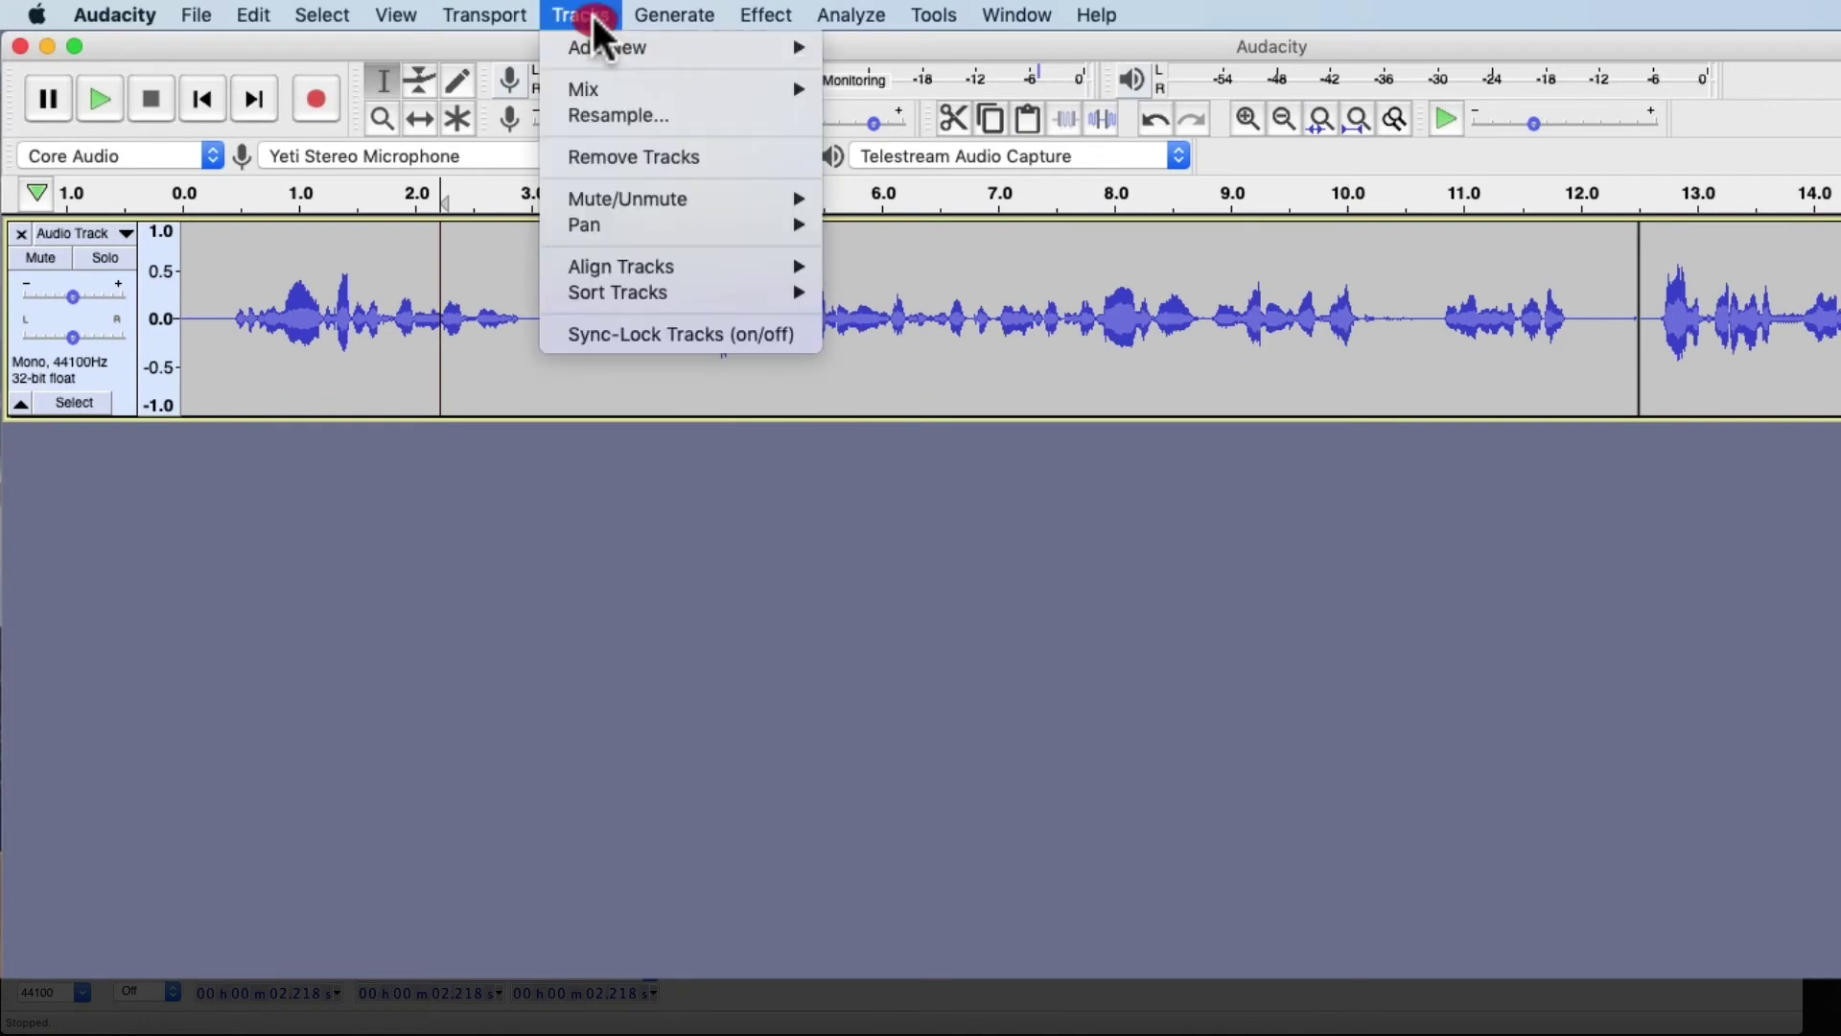
mouse_move(592, 38)
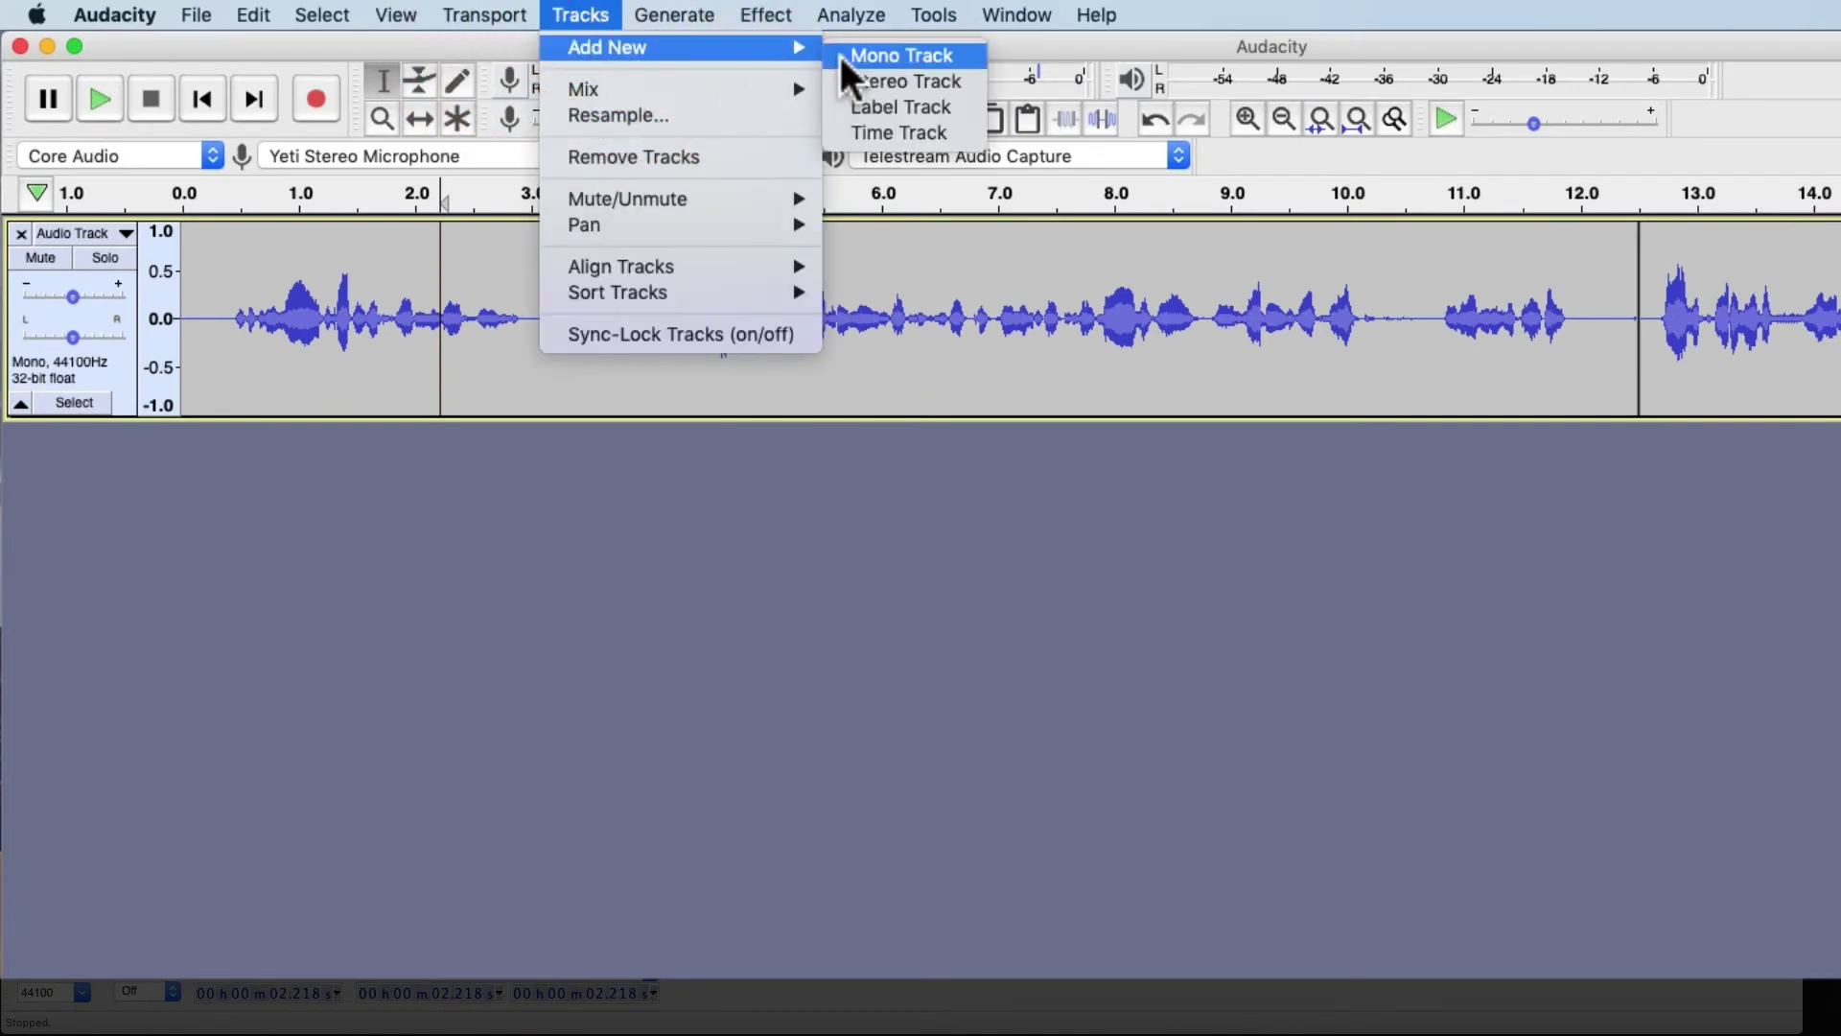
left_click(581, 14)
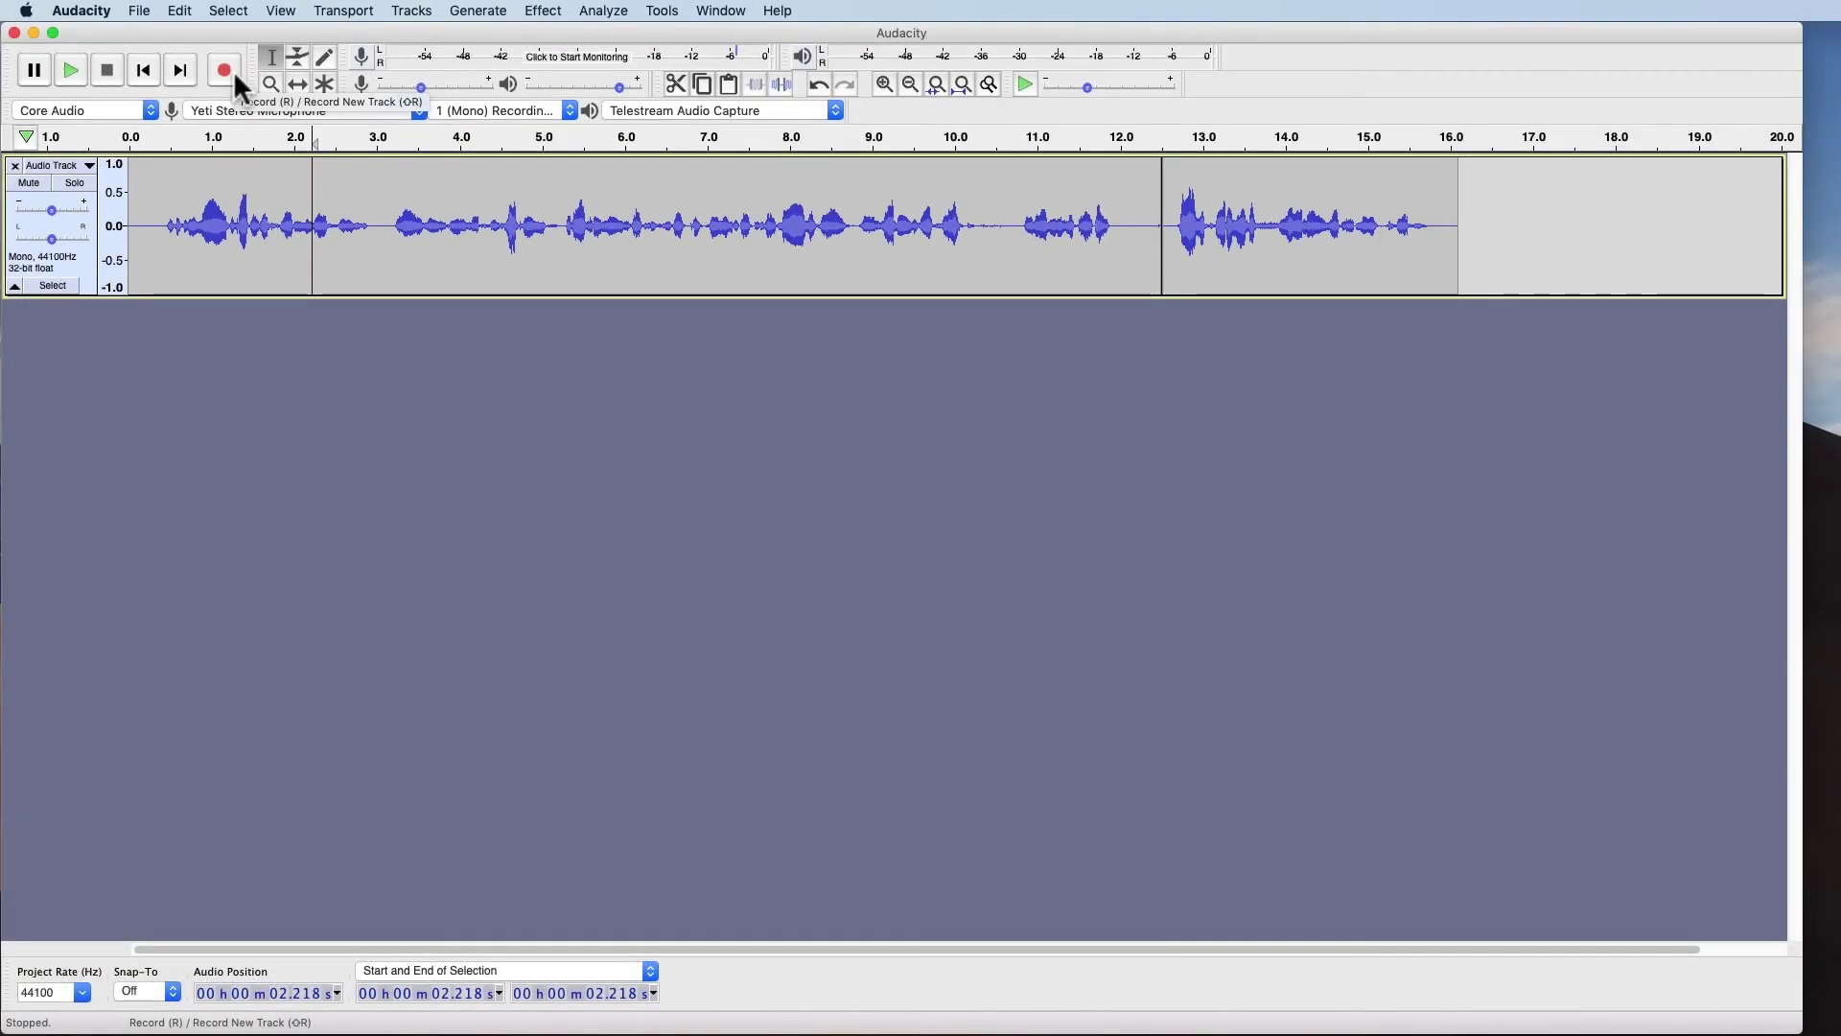
left_click(330, 100)
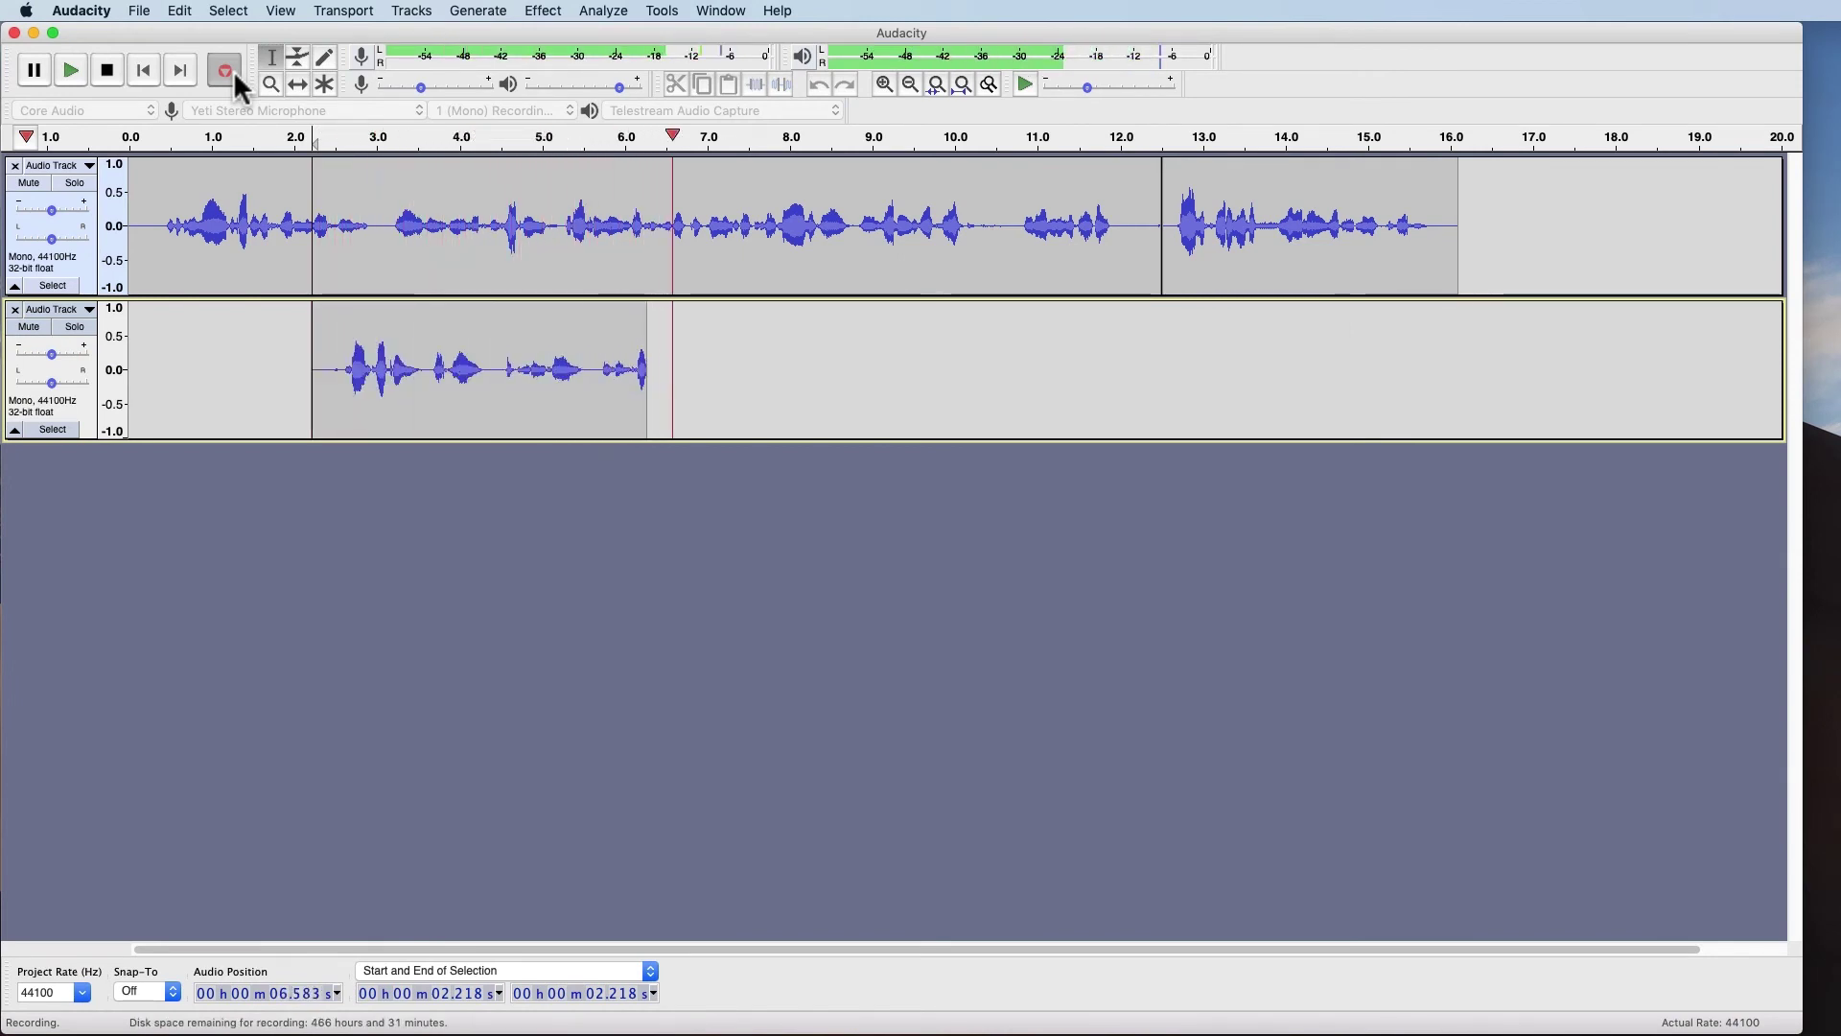
key("space")
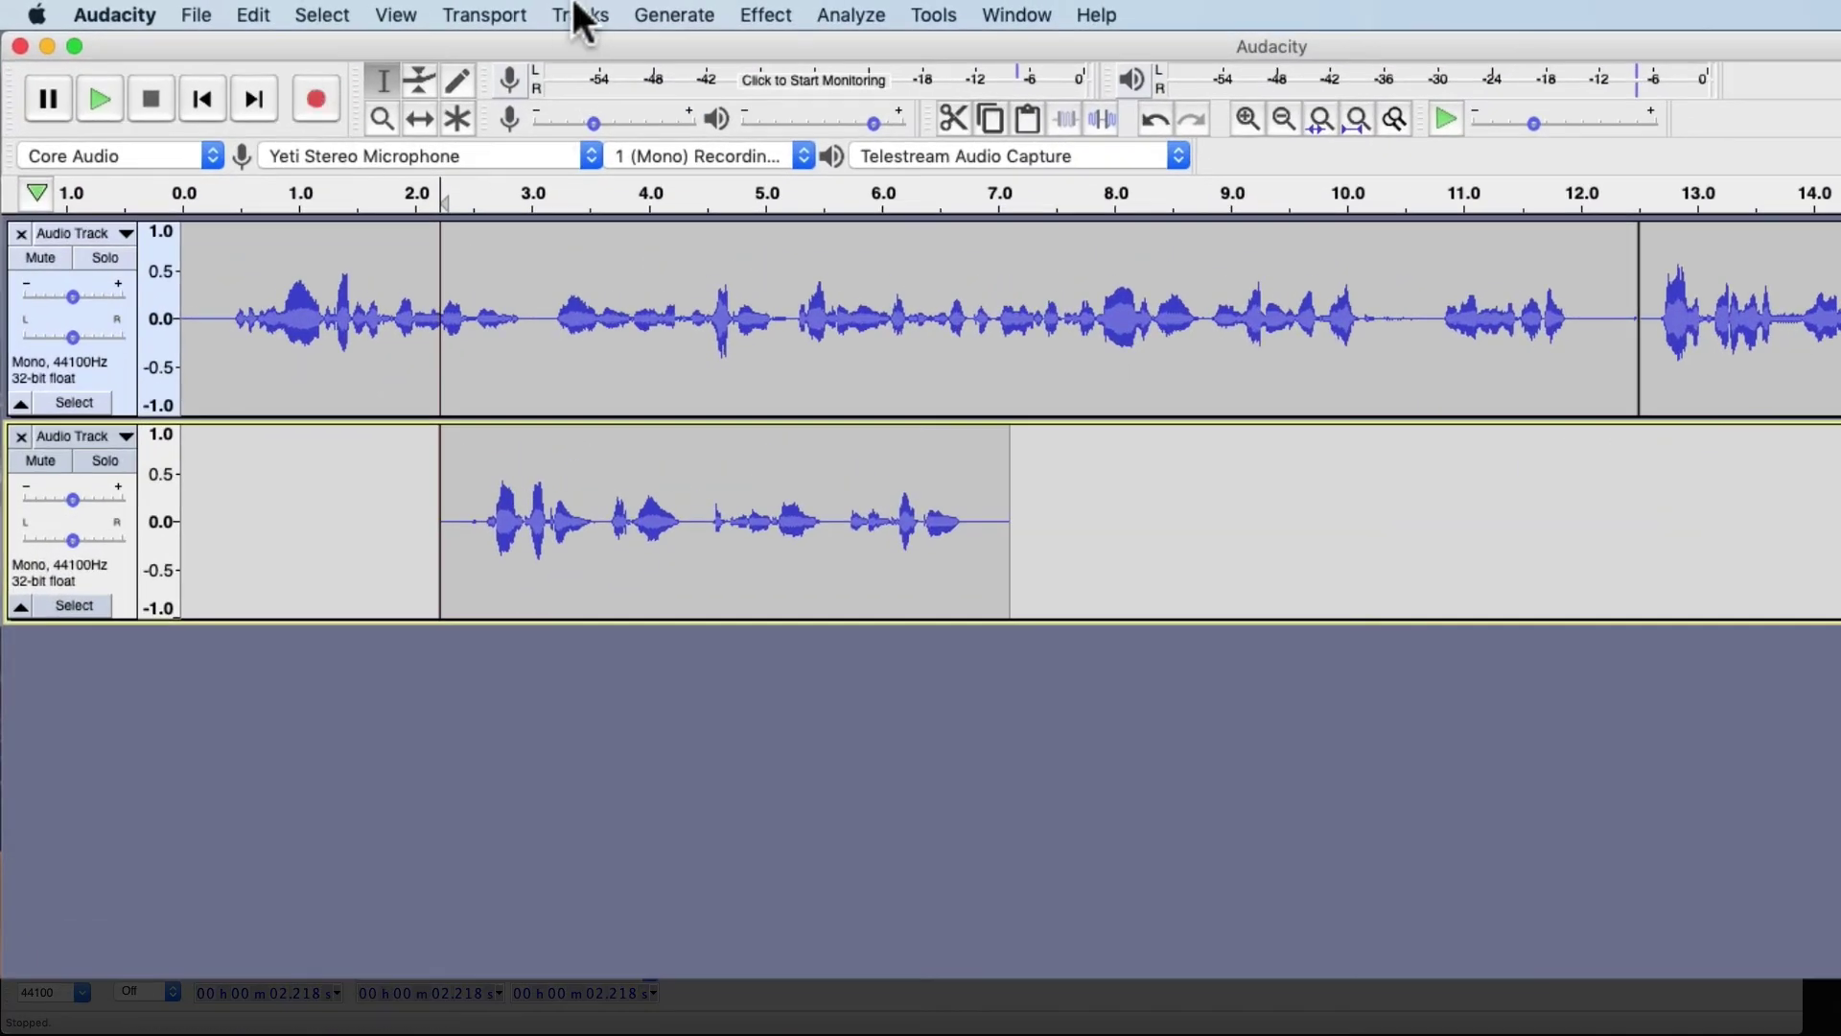
left_click(493, 17)
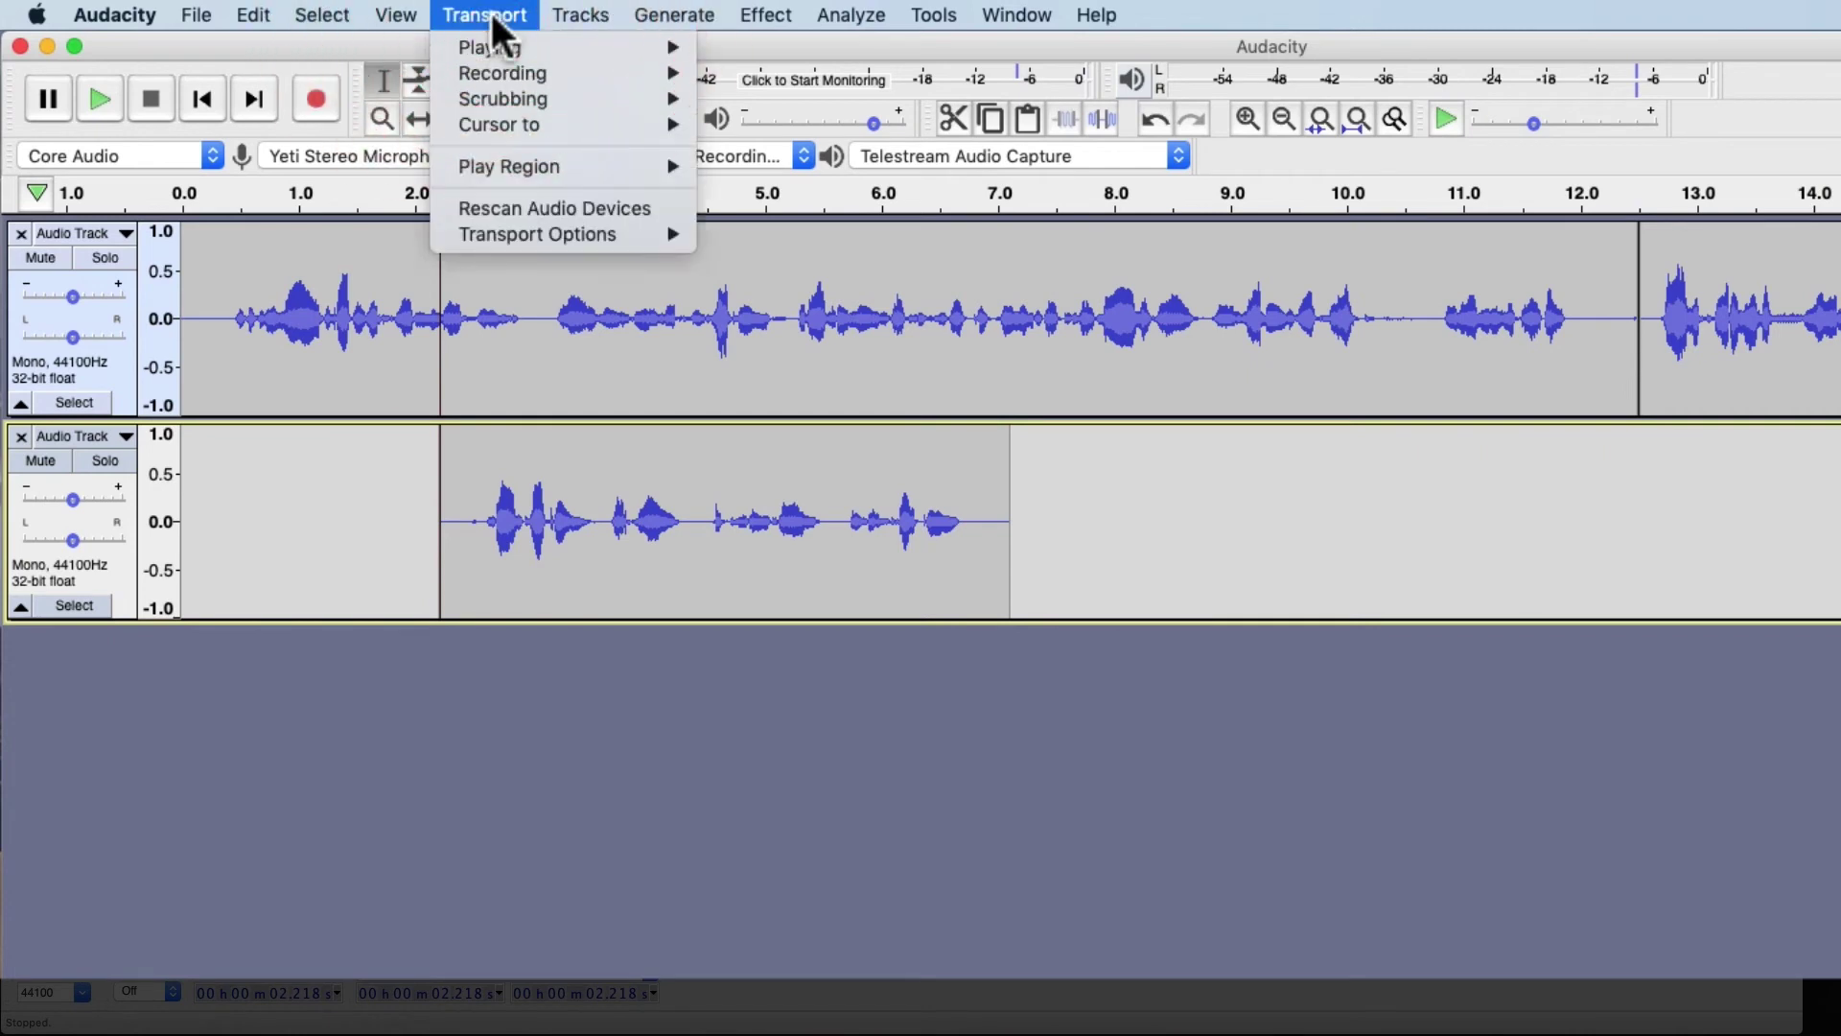
mouse_move(505, 74)
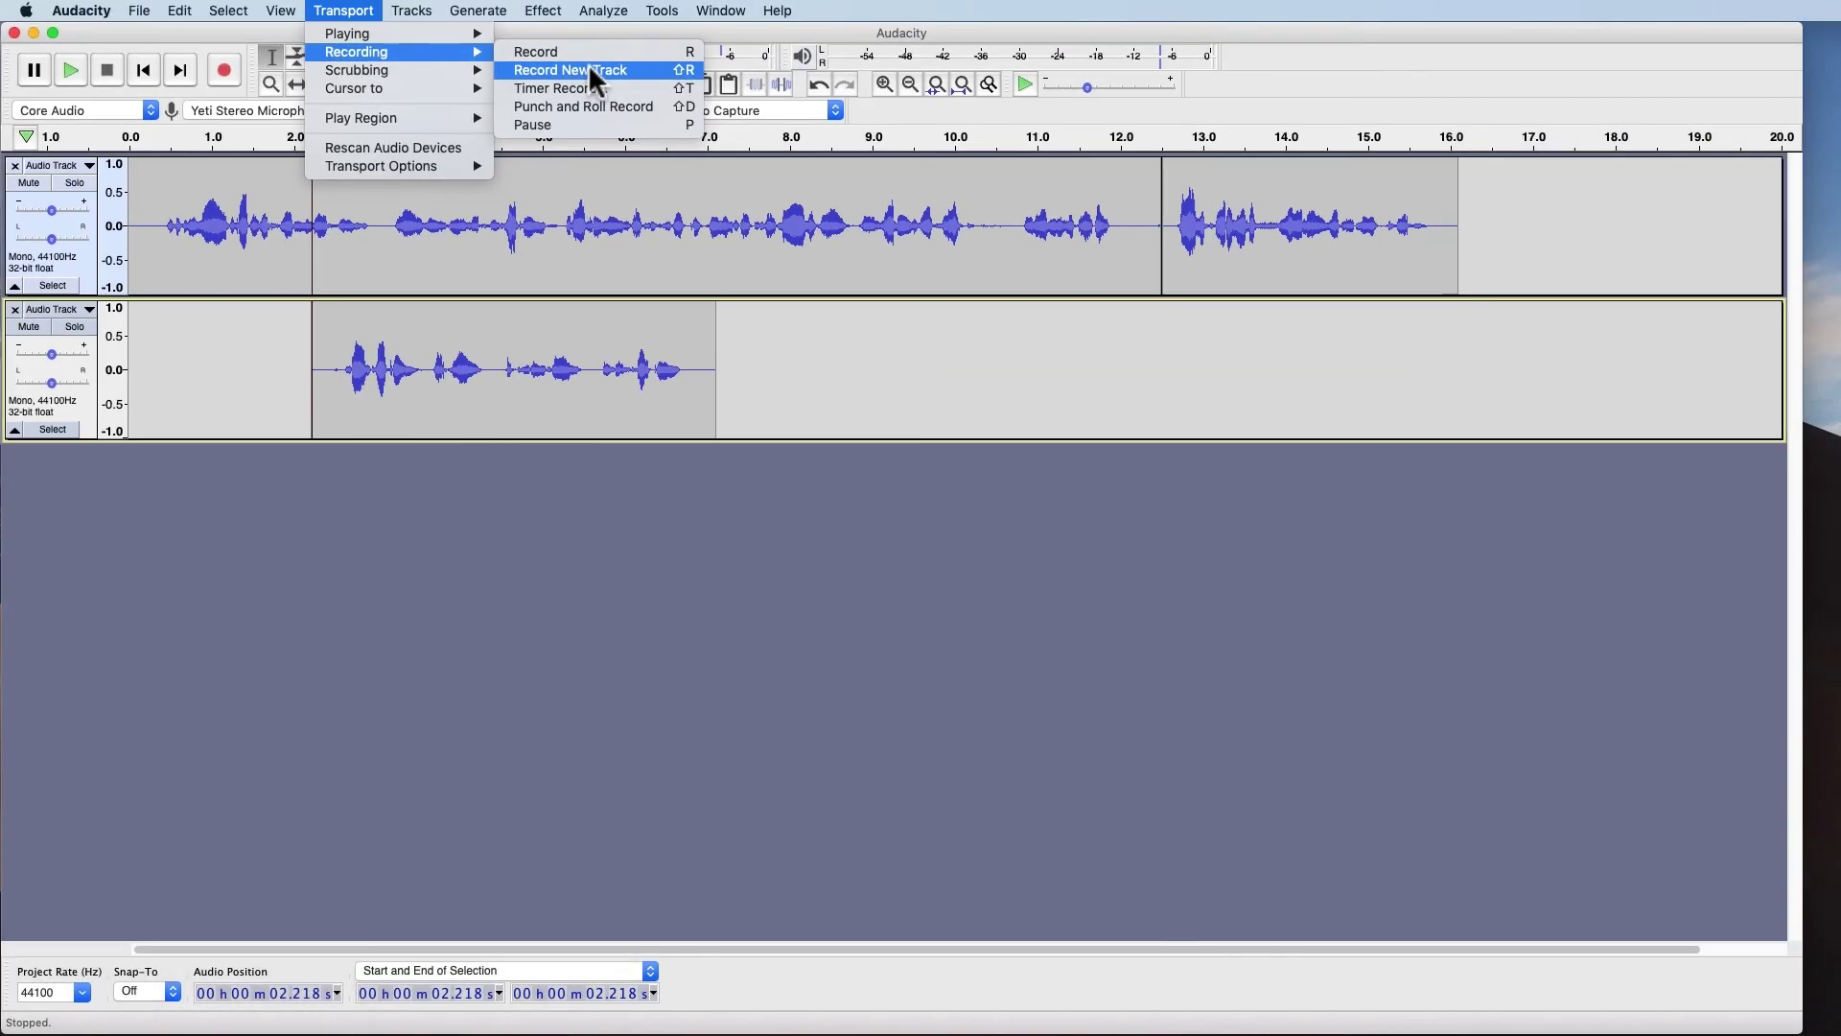
left_click(797, 408)
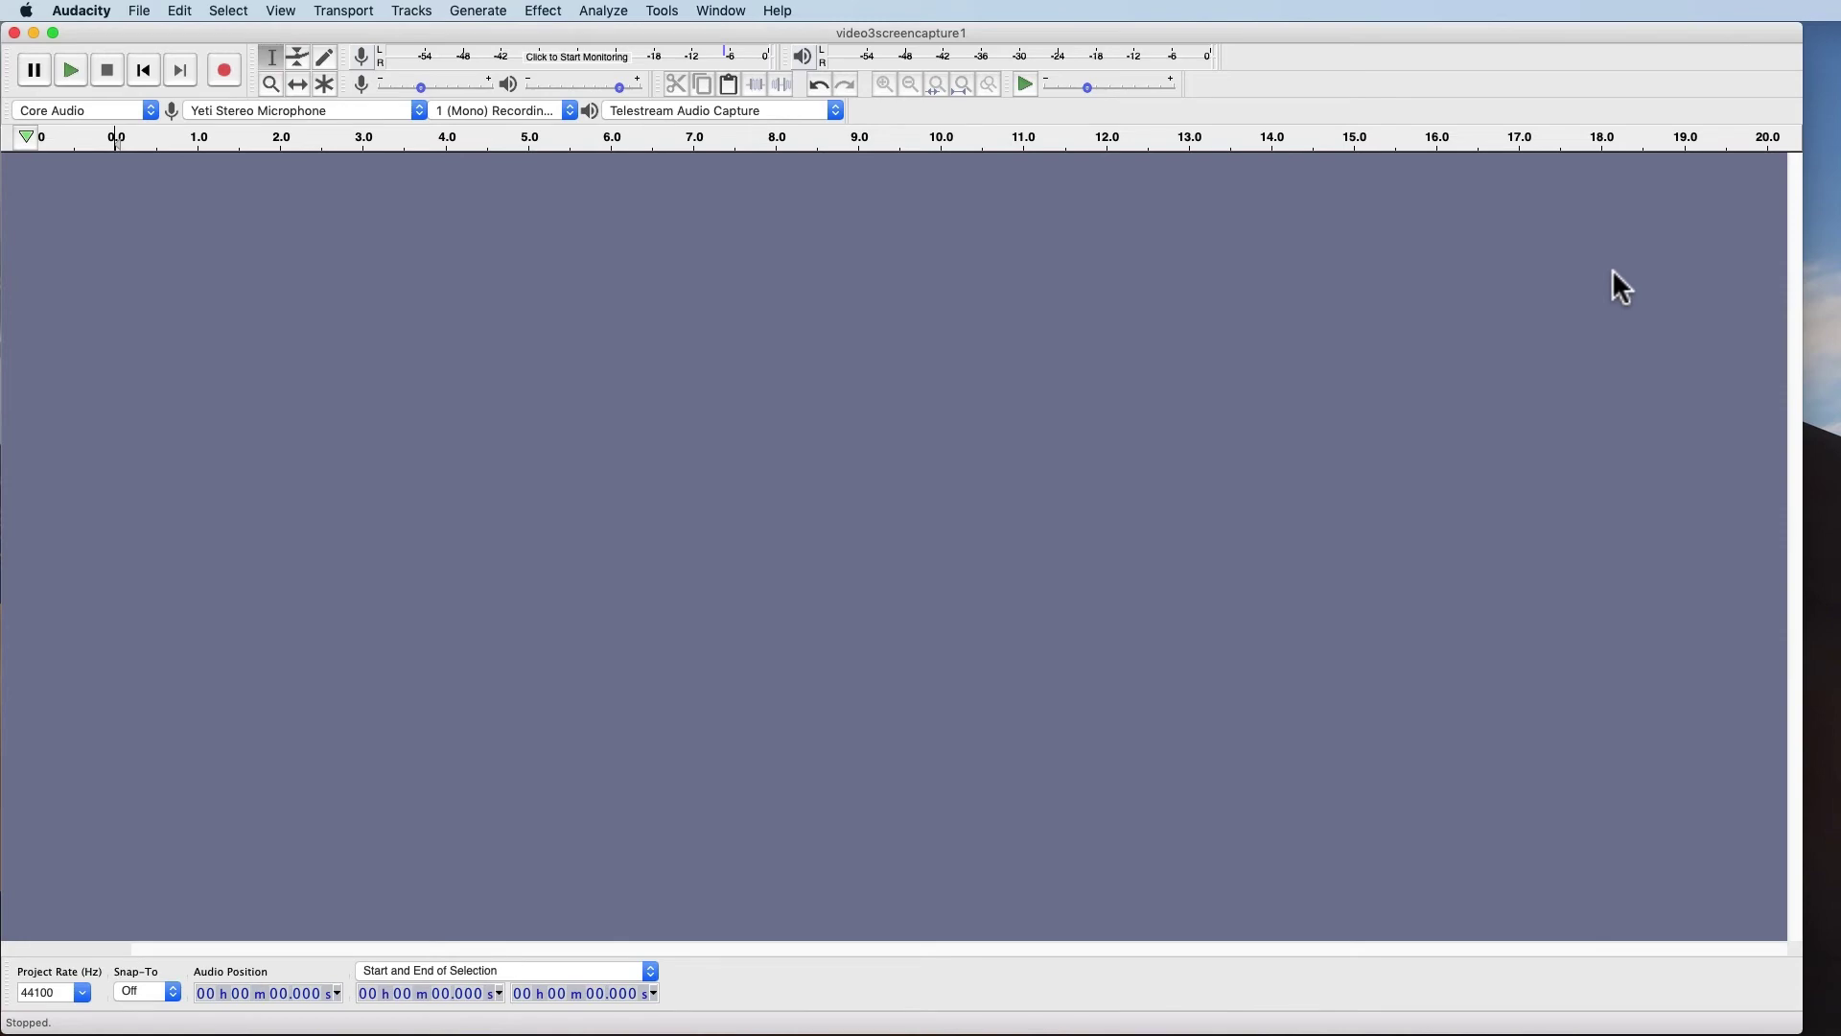
Quit and reopen Audacity to refresh its audio devices, keeping Yeti Stereo Microphone as the recording device.
left_click(81, 11)
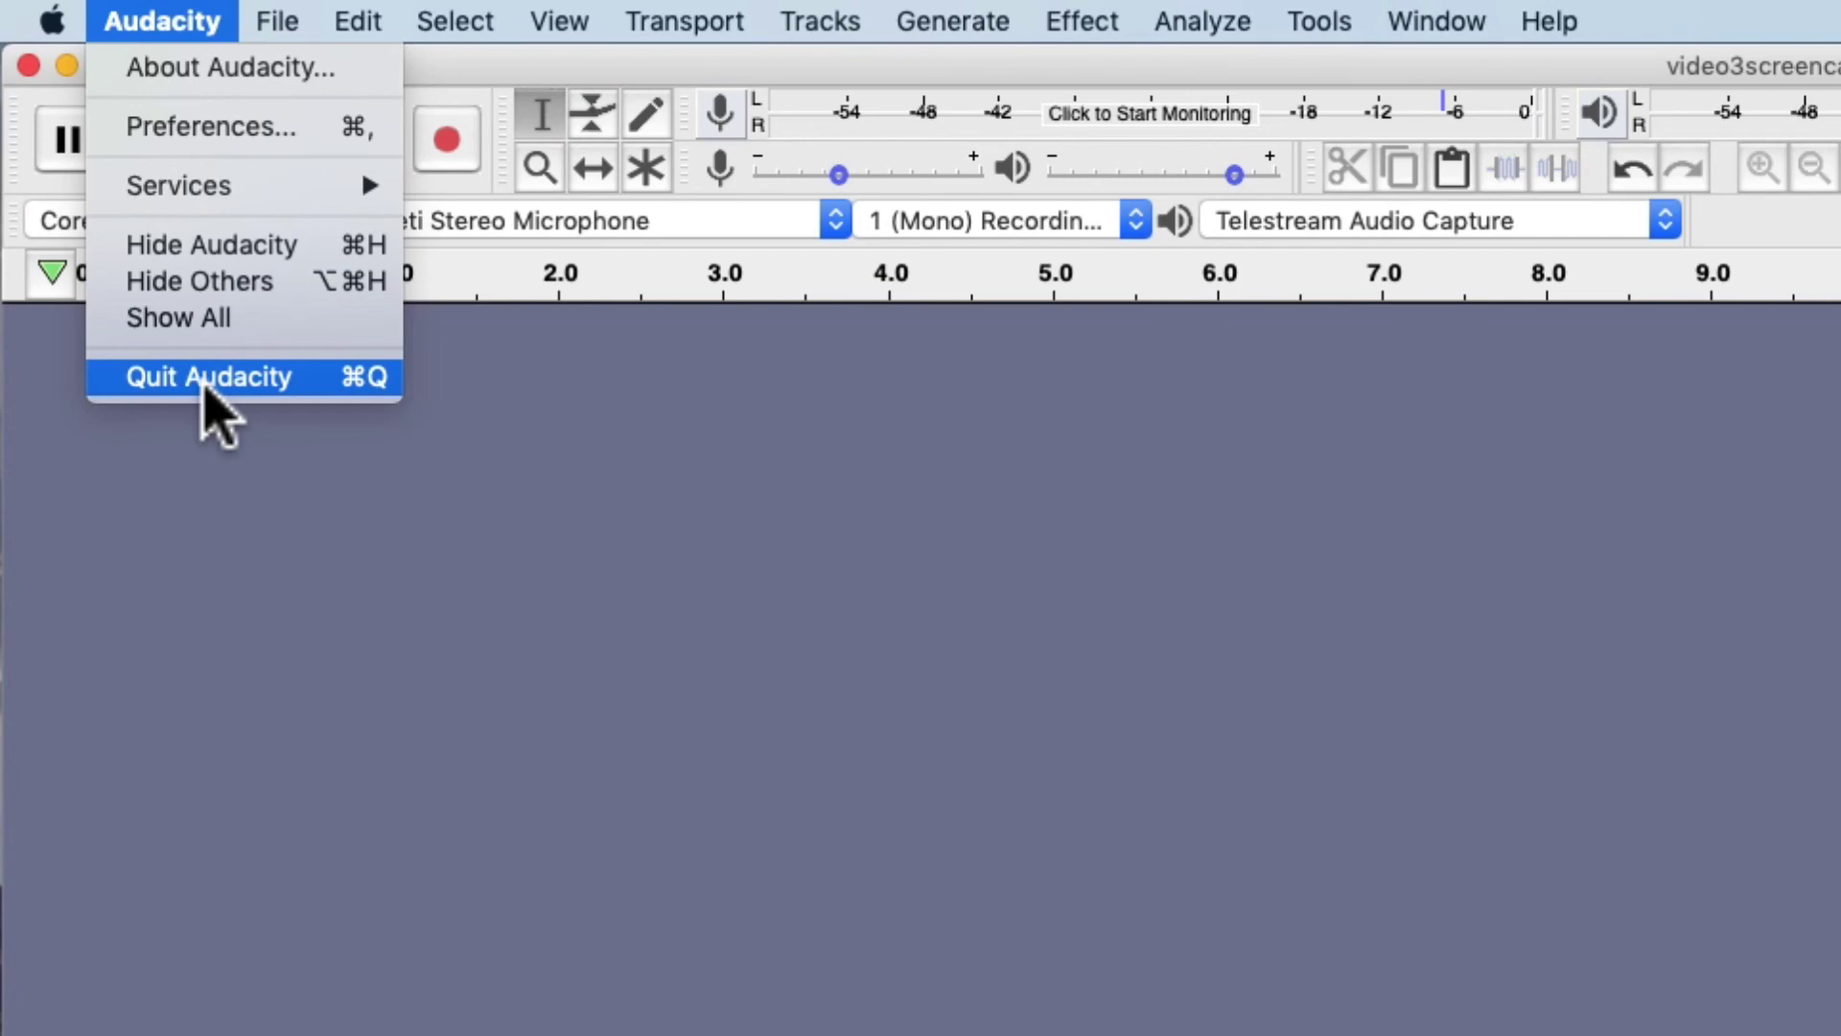
left_click(204, 377)
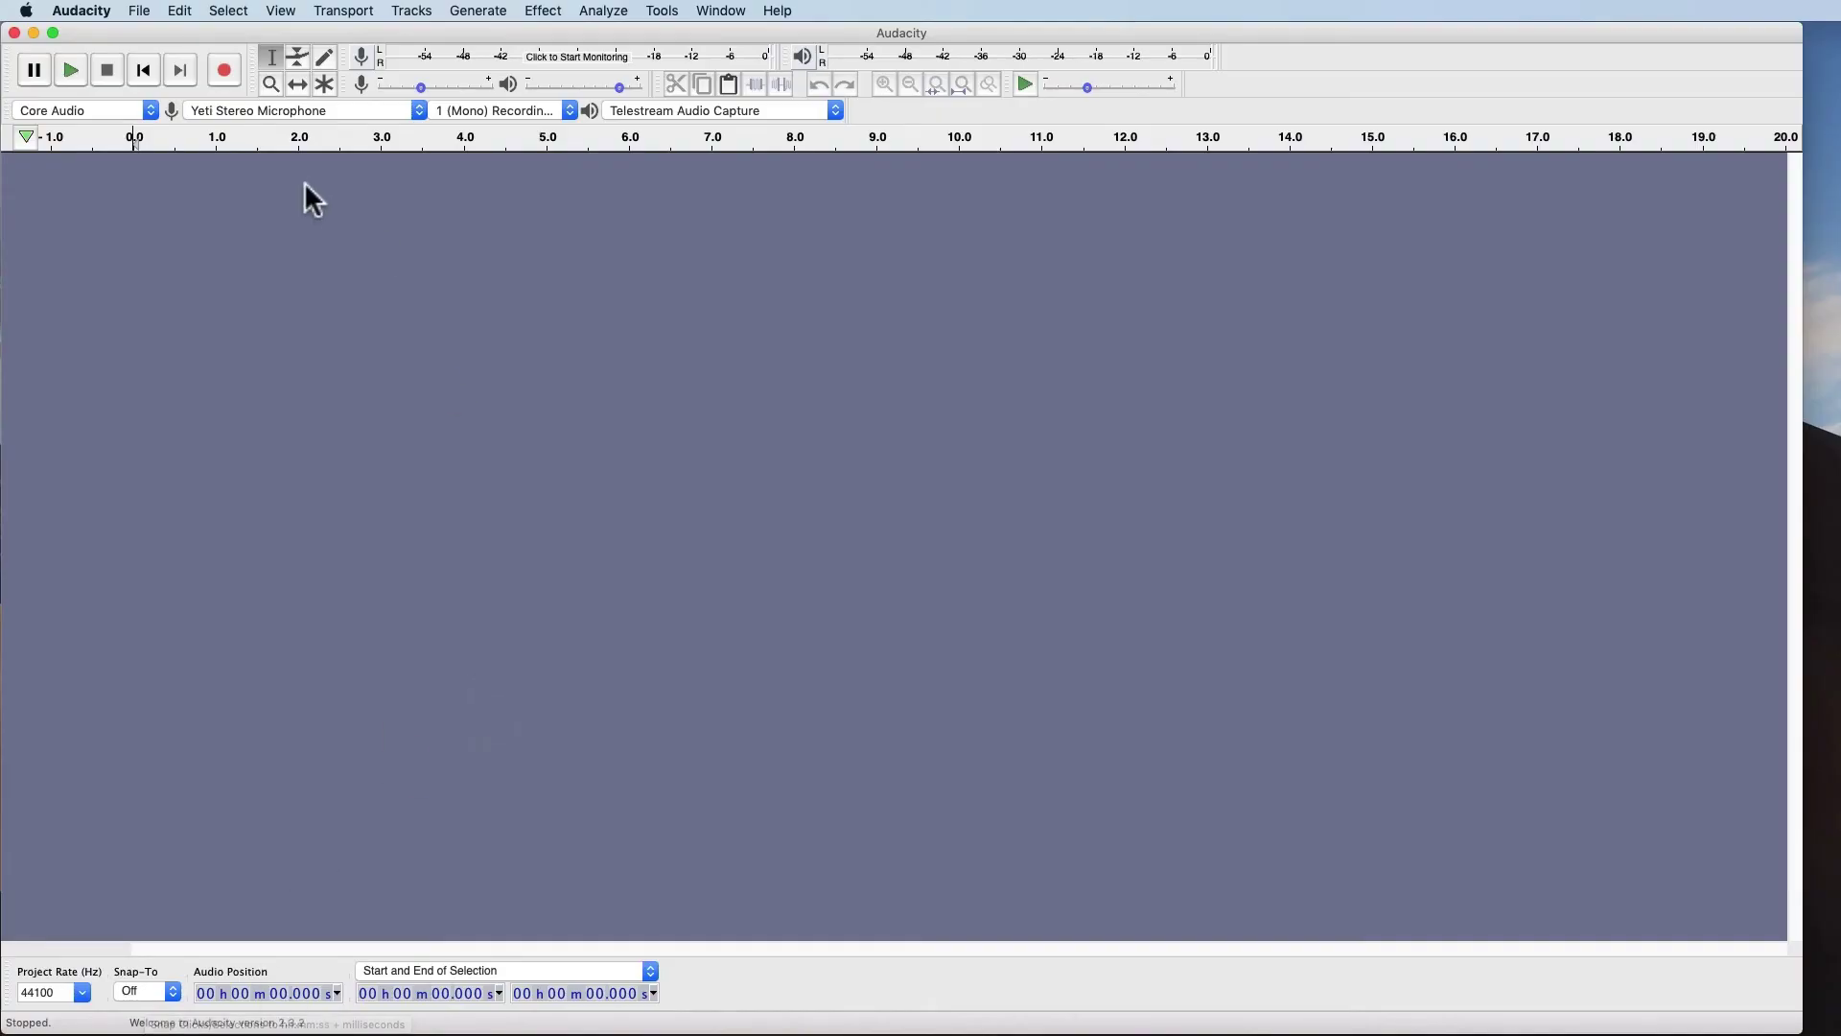
left_click(308, 110)
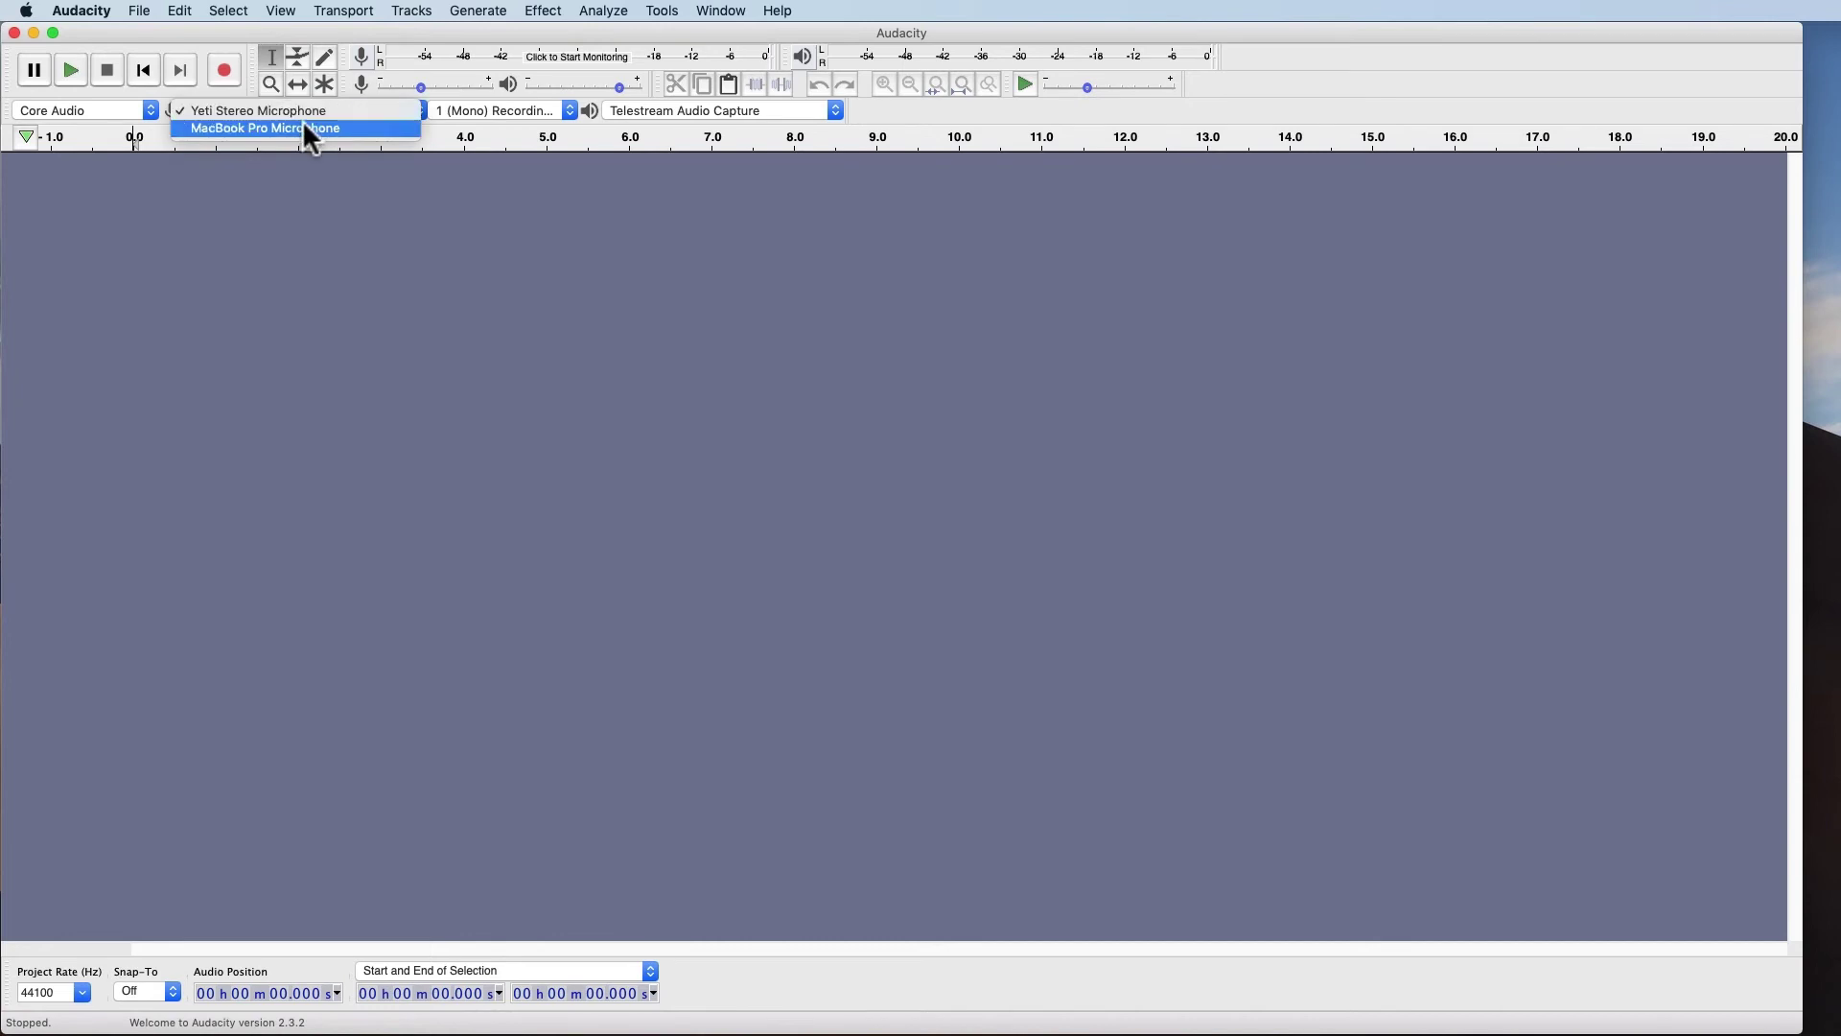
left_click(288, 110)
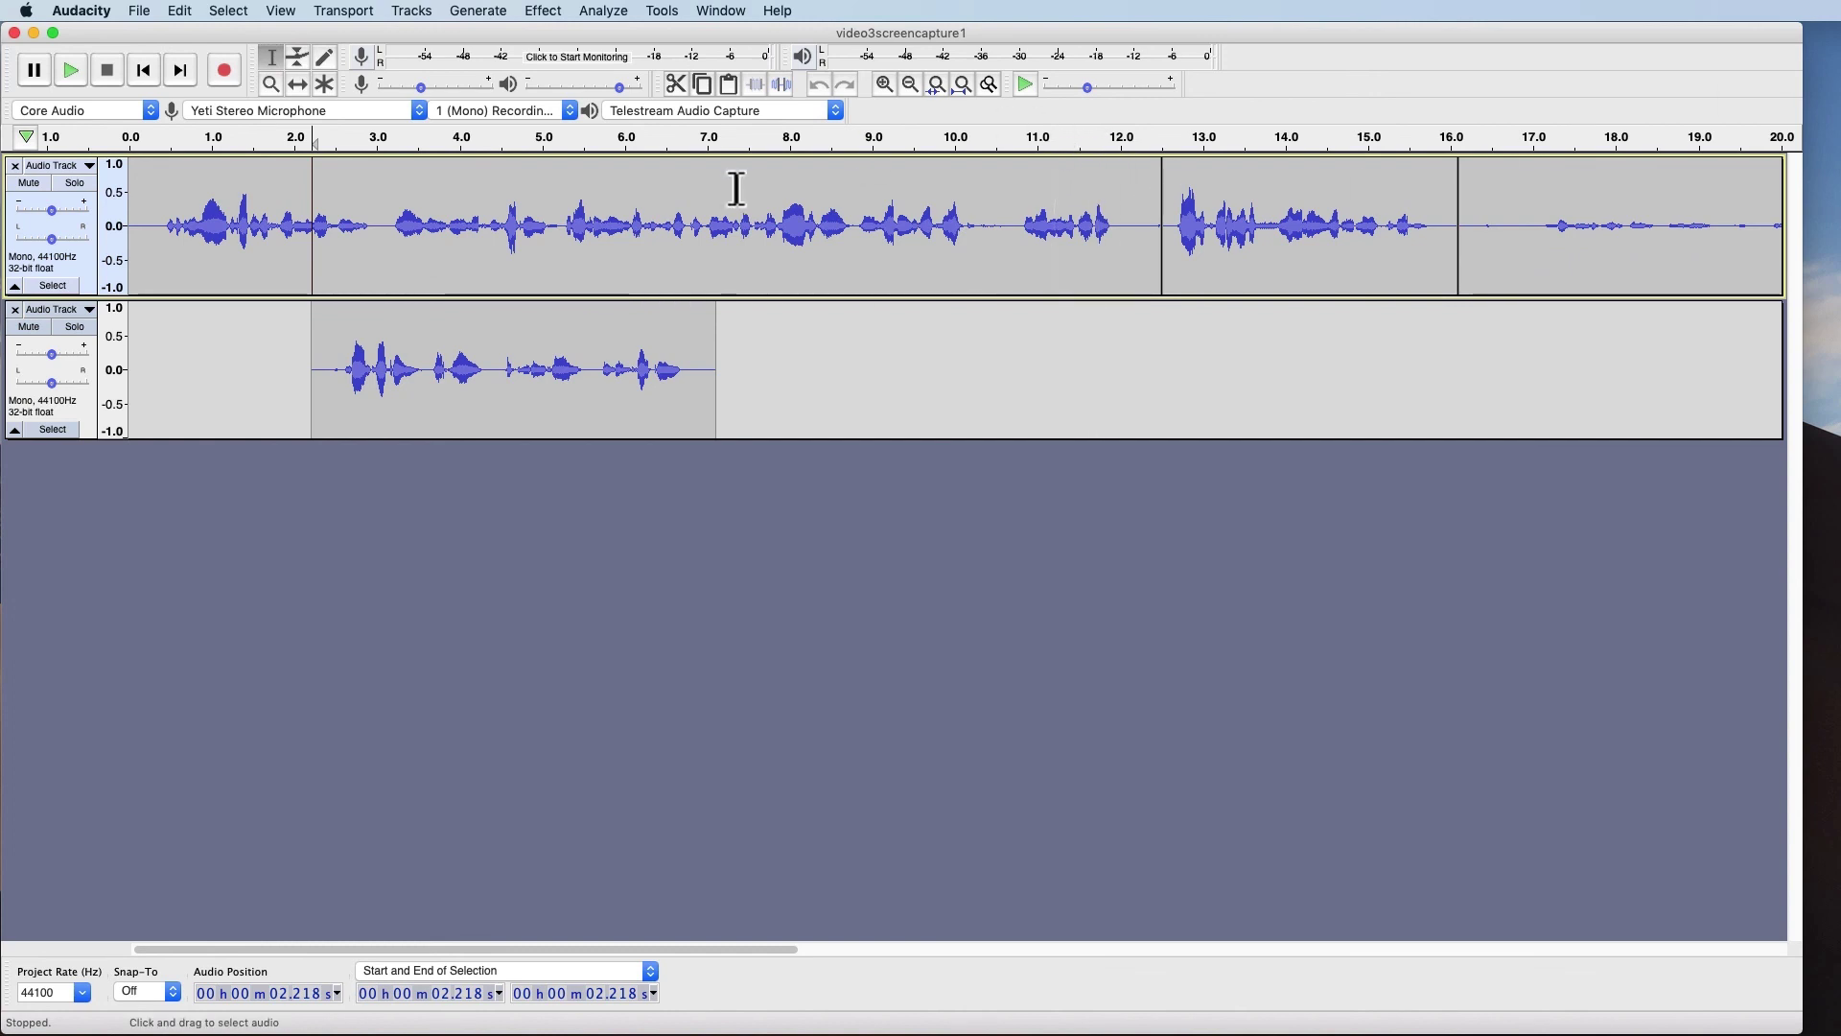
Play the tracks from the cursor, pause at about 4.2 s, and try to shift the first track's audio in time while paused.
left_click(71, 71)
left_click(36, 71)
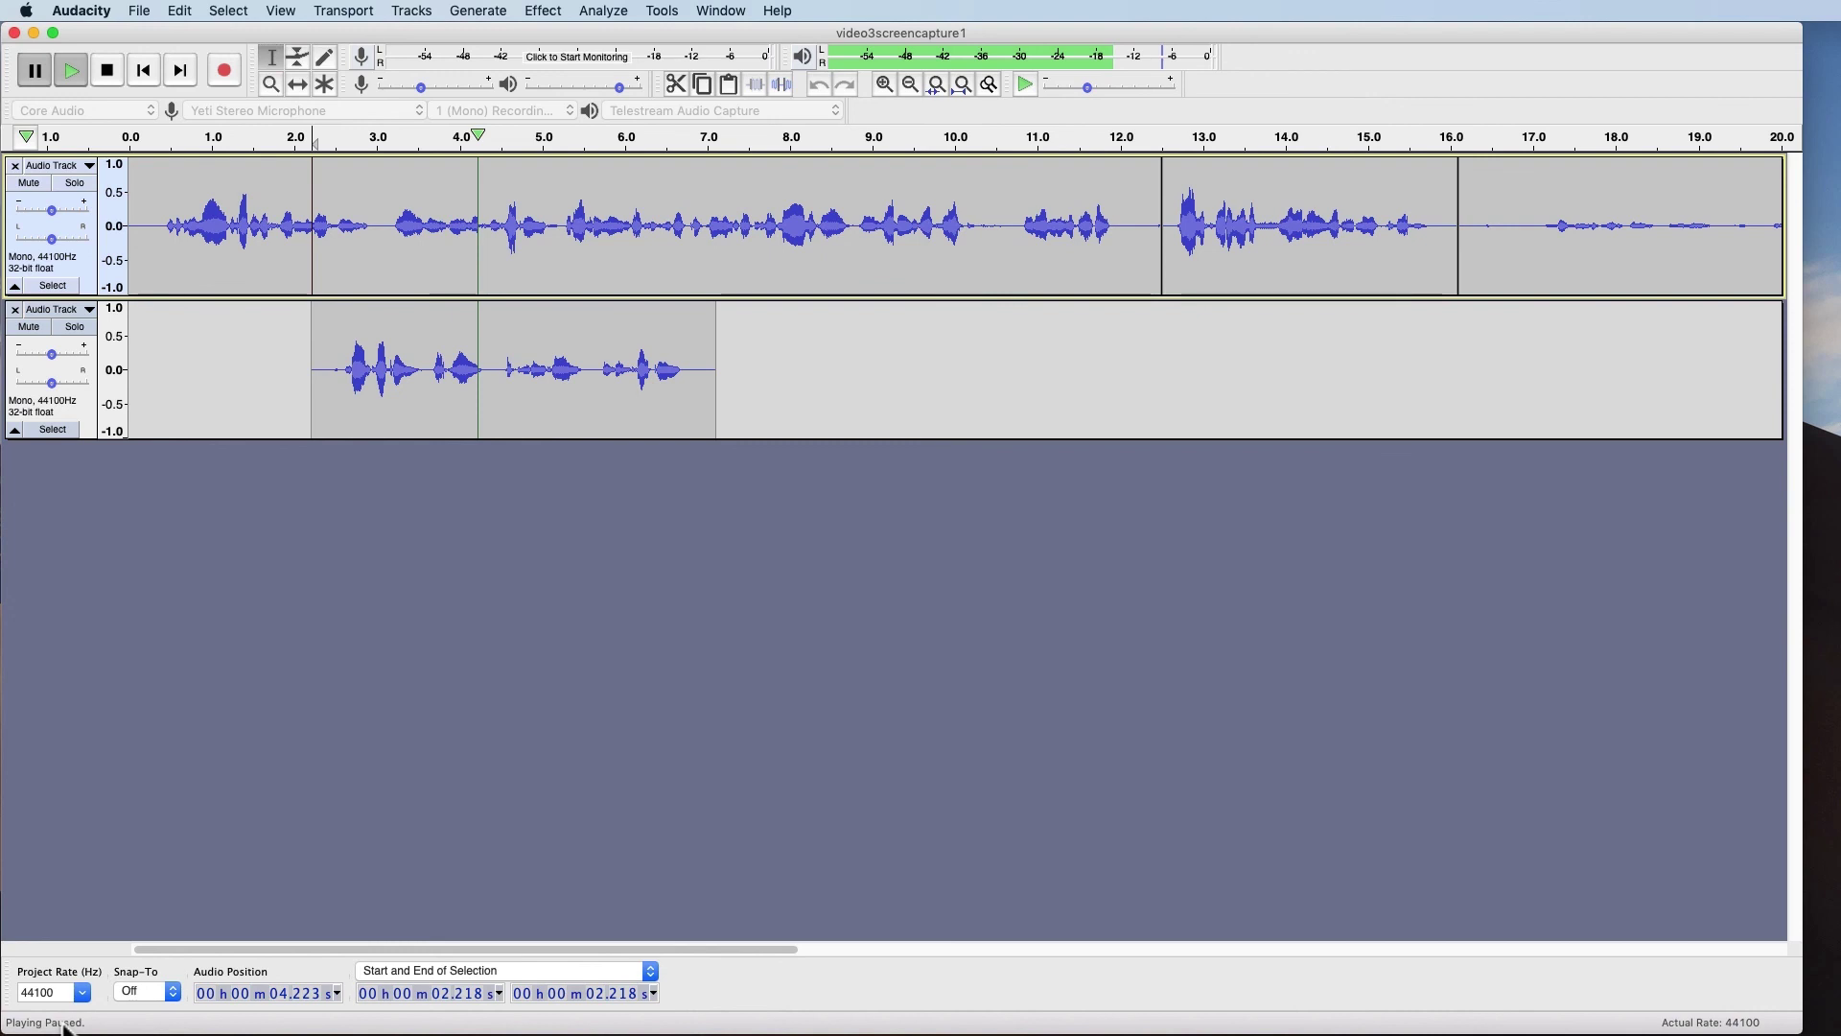
left_click(298, 84)
left_click(476, 285)
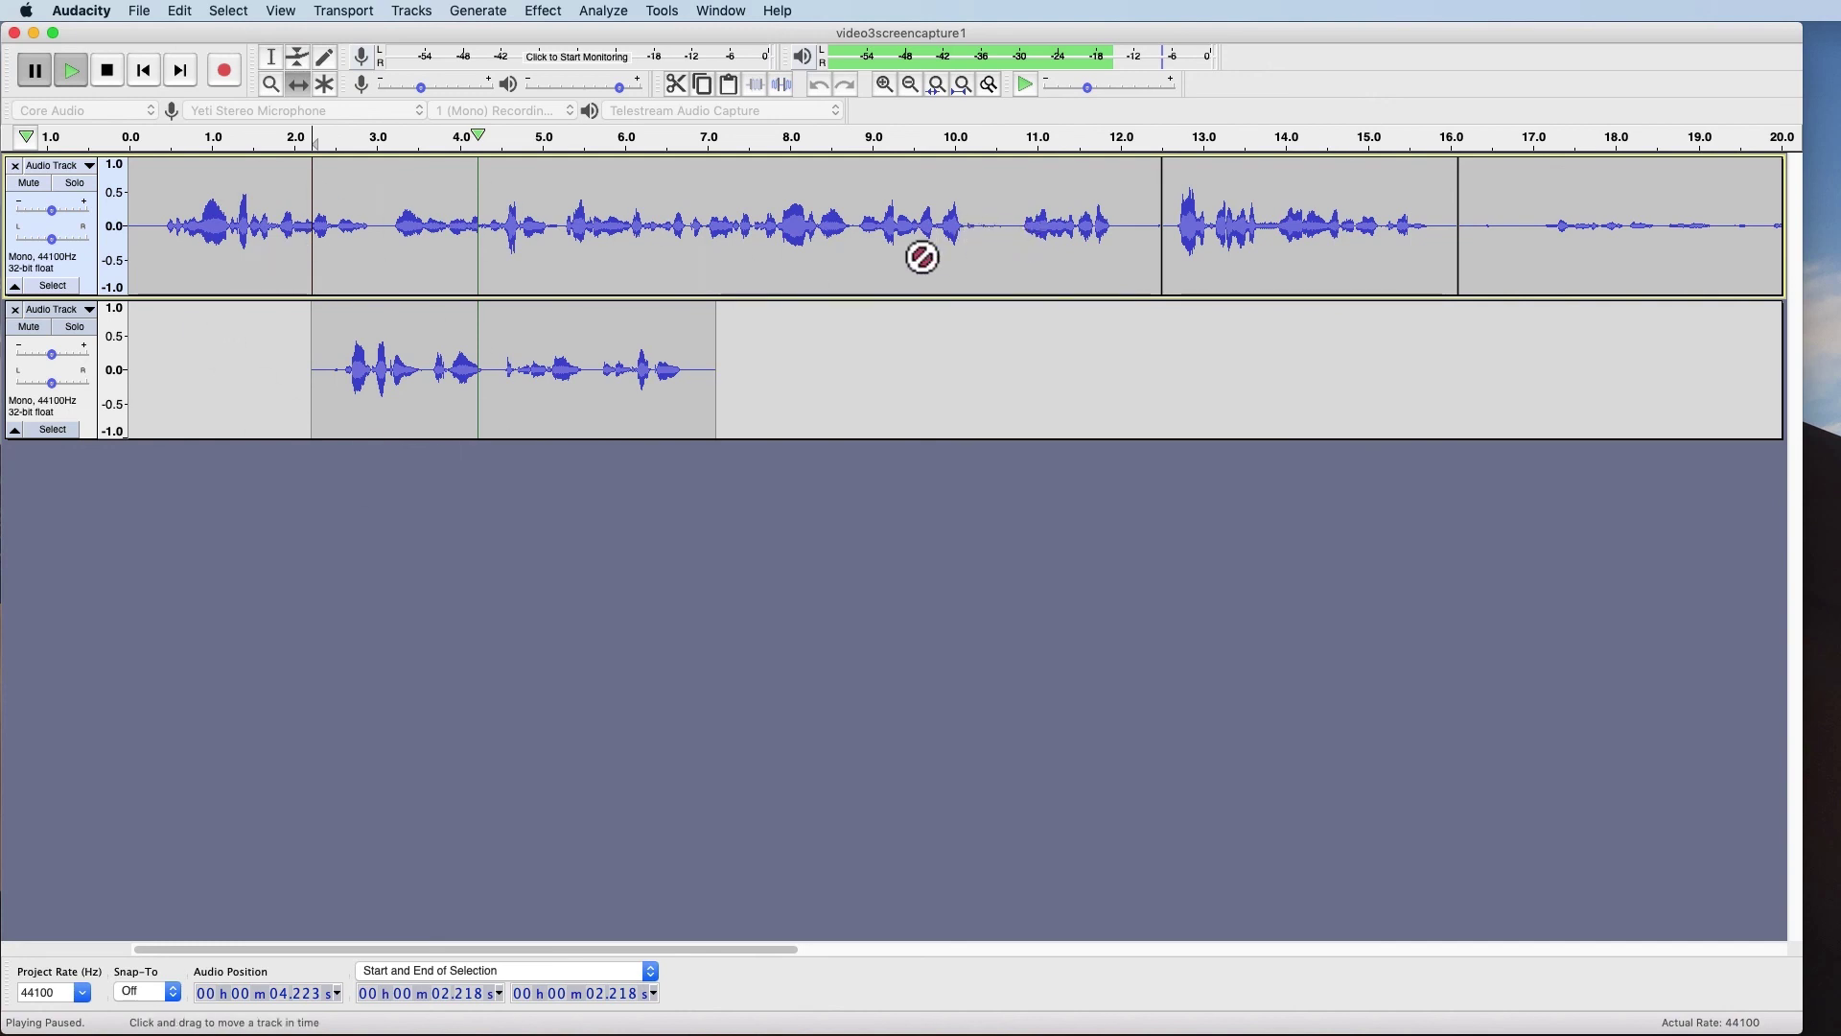
key("F2")
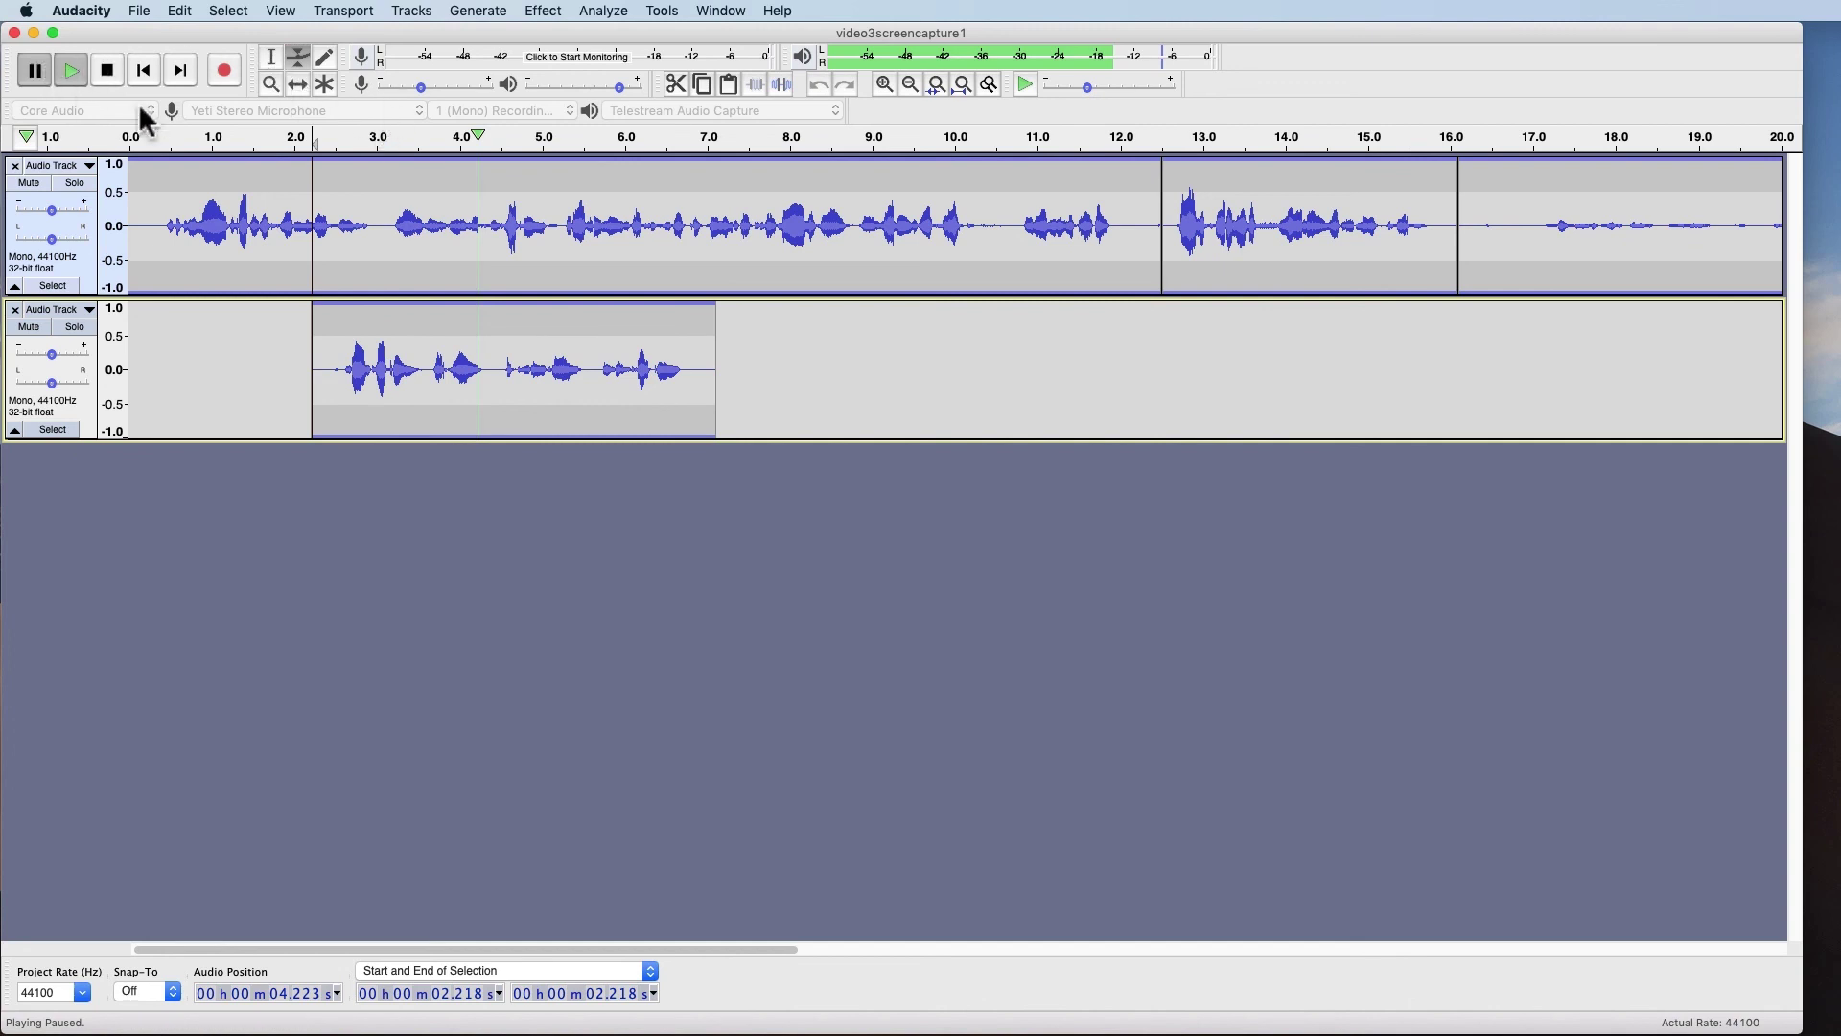
Stop playback completely and start moving the second track's clip with the Time Shift Tool.
left_click(108, 73)
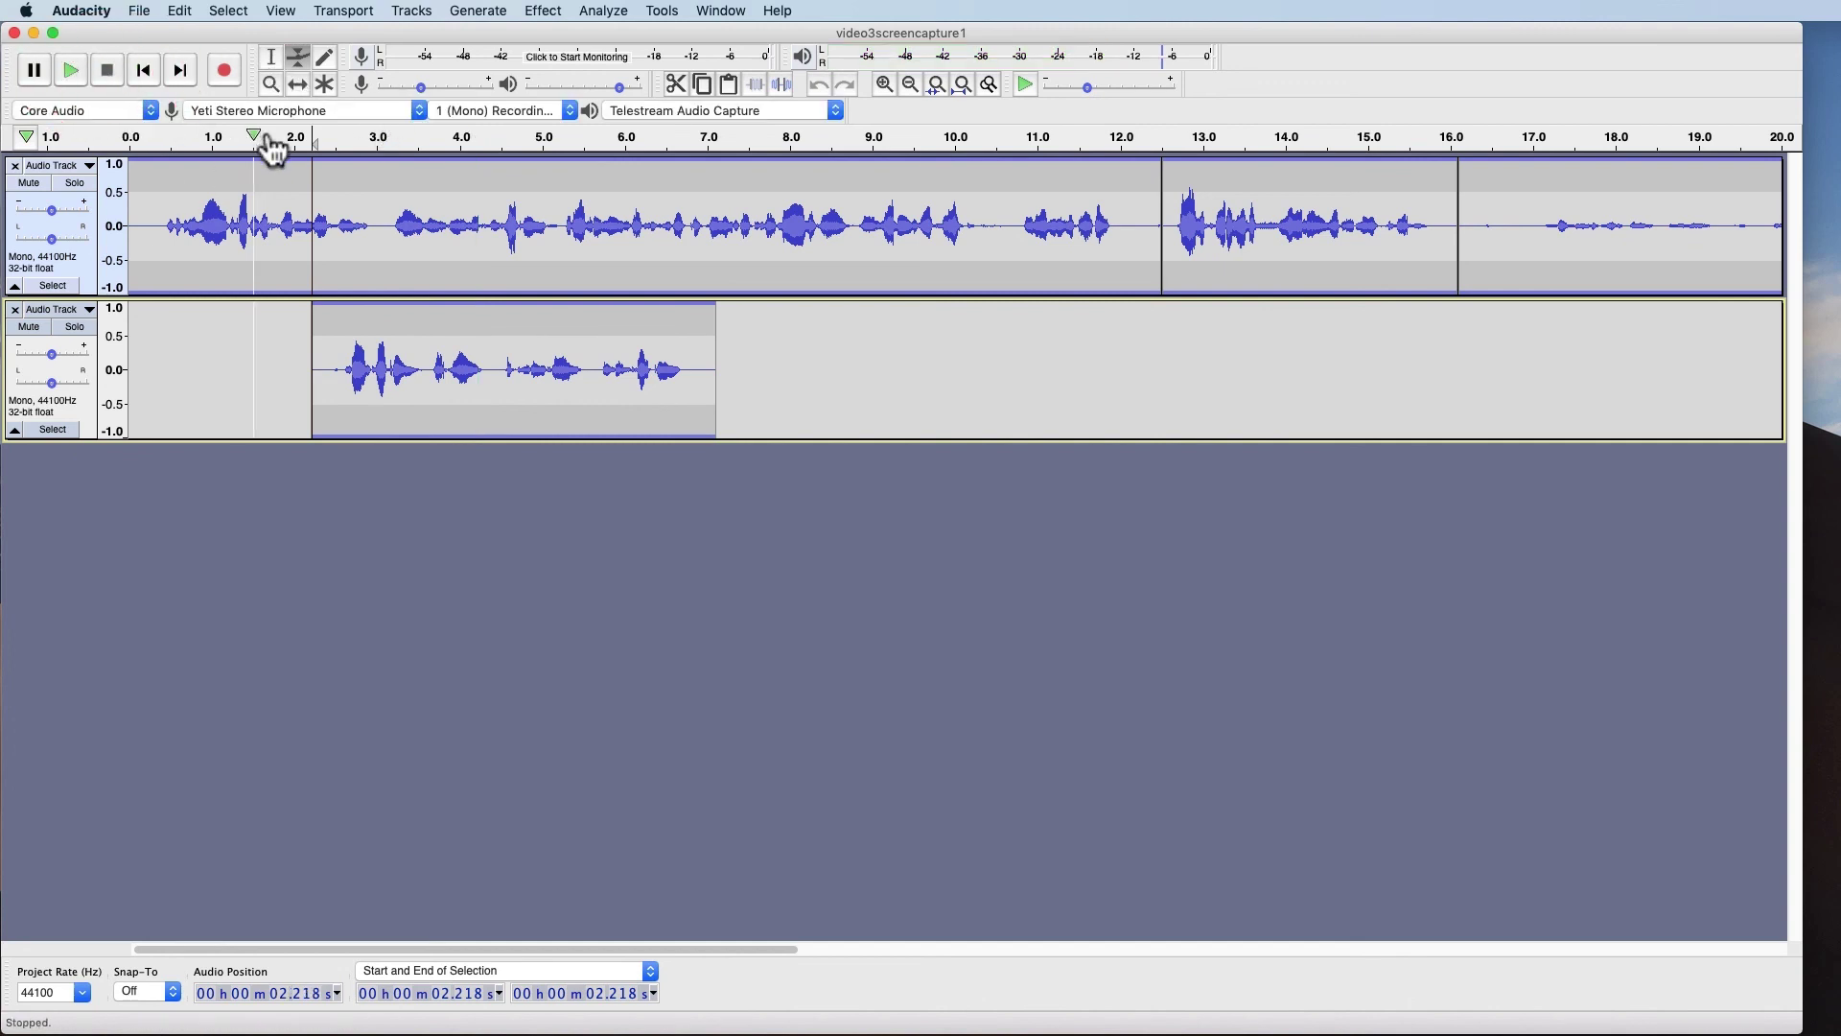
left_click(299, 84)
left_click_drag(404, 326, 404, 366)
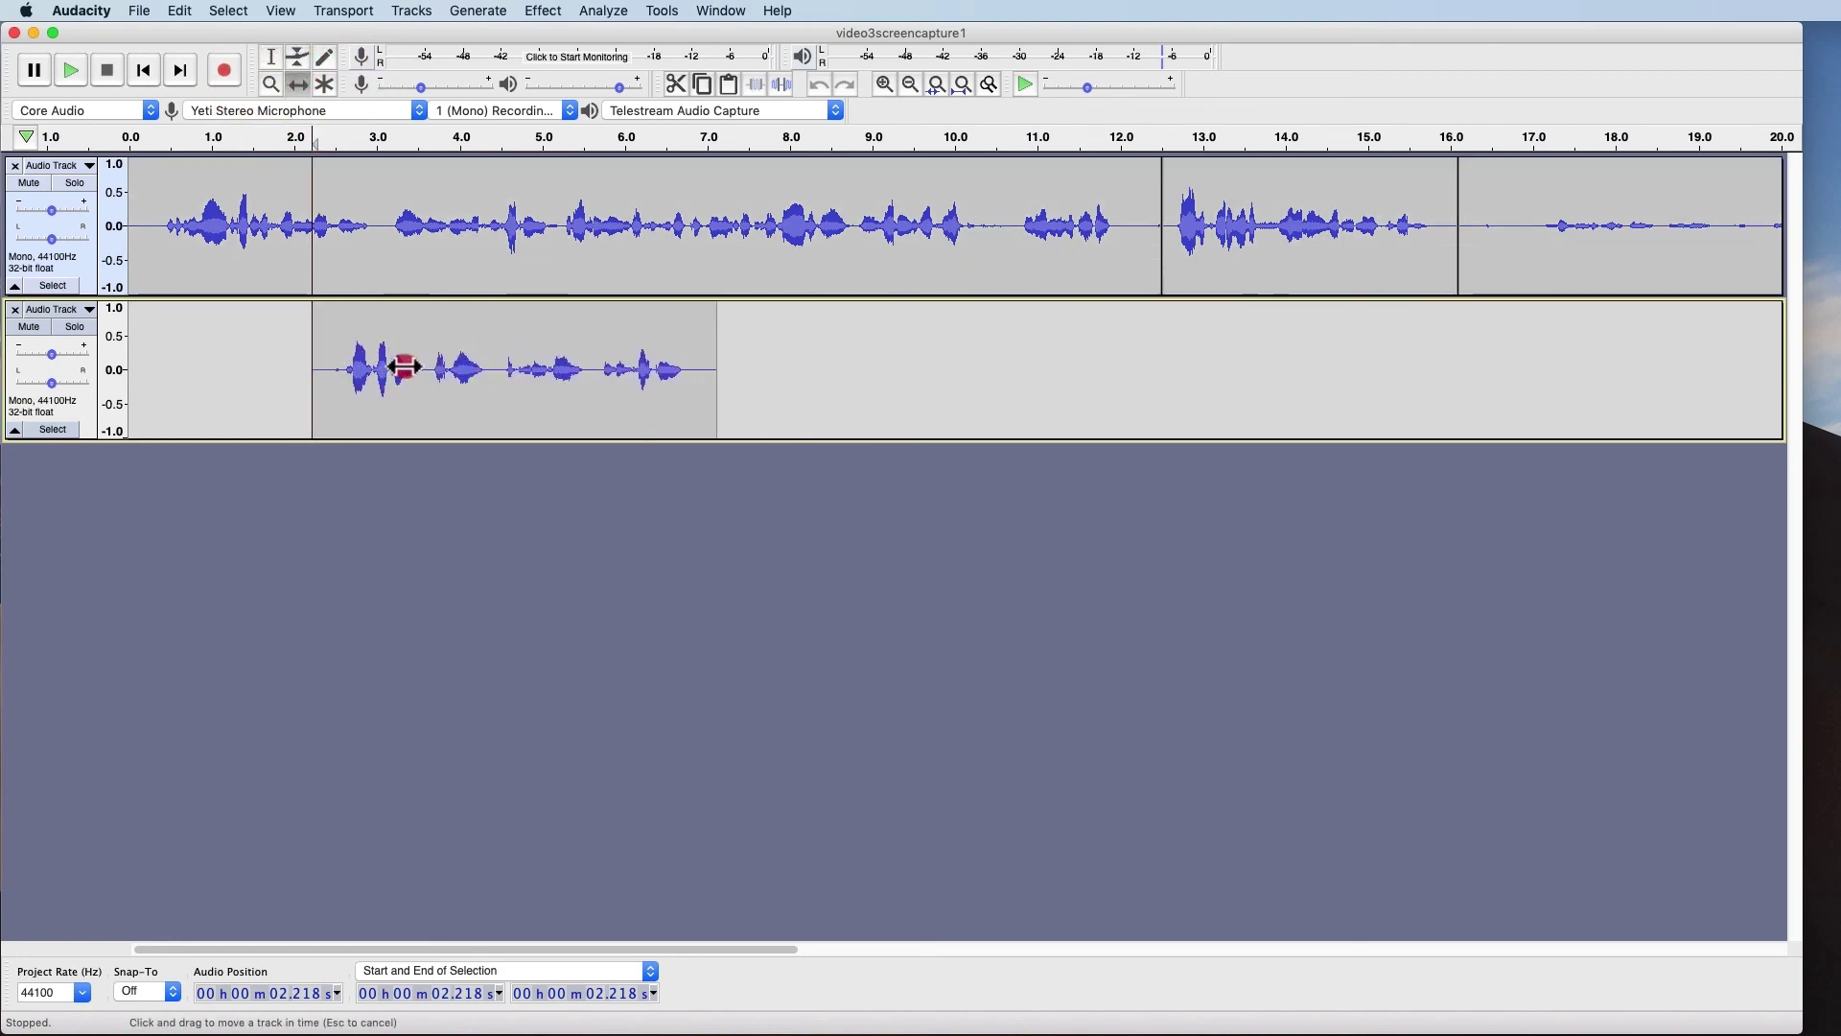